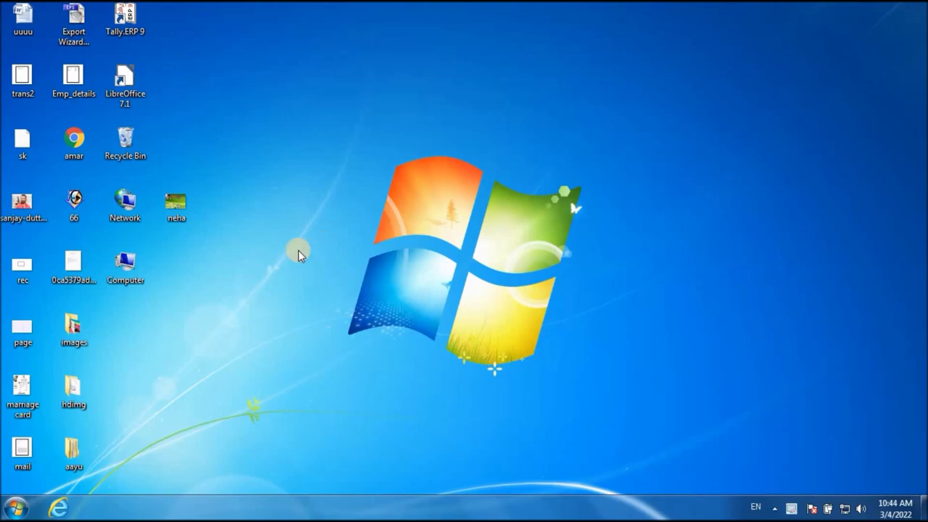
- Launch Google Chrome from the Start menu to a blank New Tab window
{"action": "left_click", "coordinate": [14, 507]}
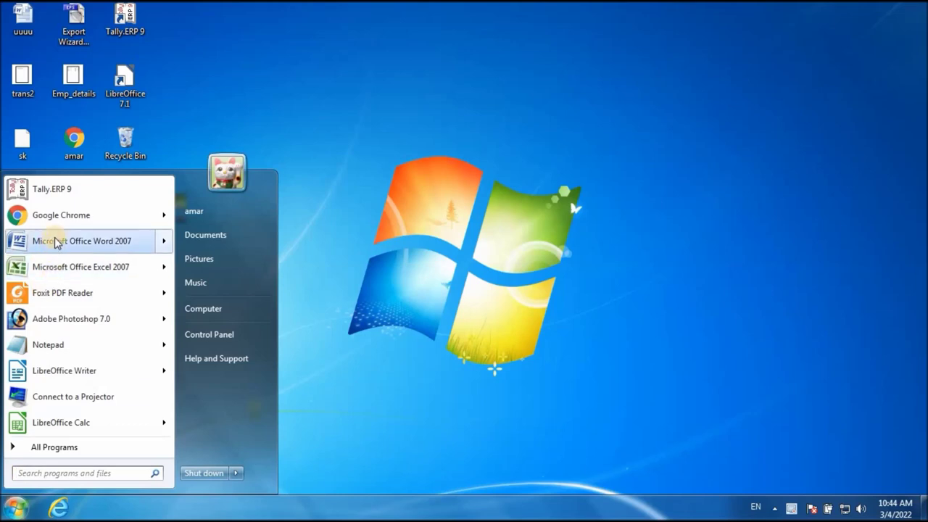
{"action": "key", "text": "Escape"}
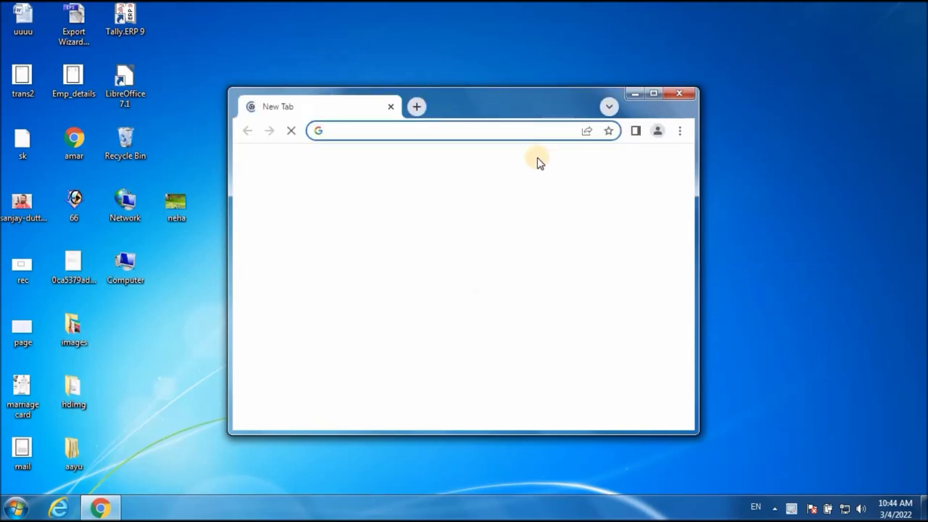
- Maximize Chrome, go to google.co.in and search for 'ball png image'
{"action": "left_click", "coordinate": [656, 93]}
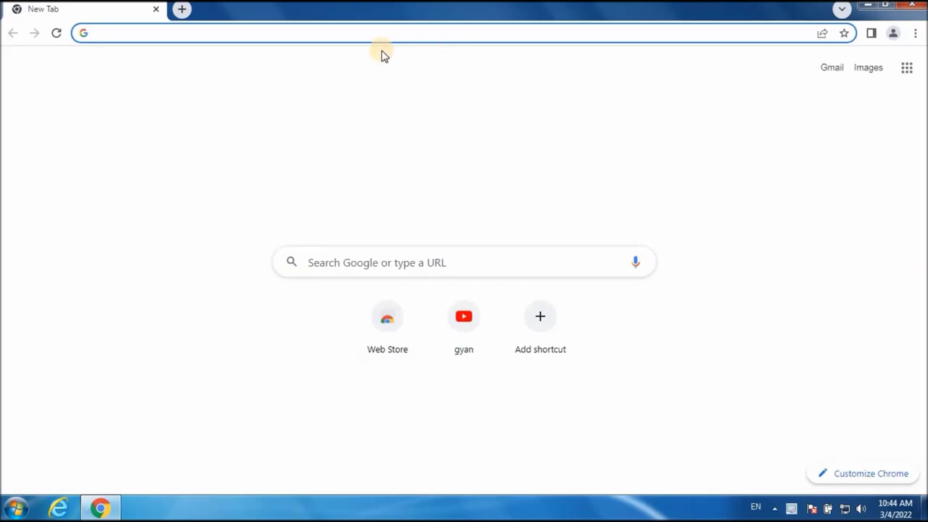
{"action": "type", "text": "g"}
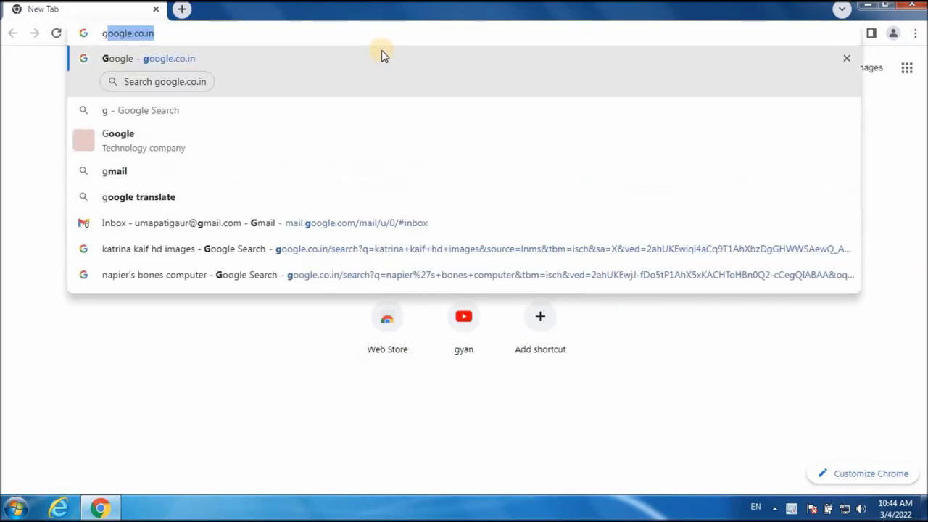
{"action": "key", "text": "Return"}
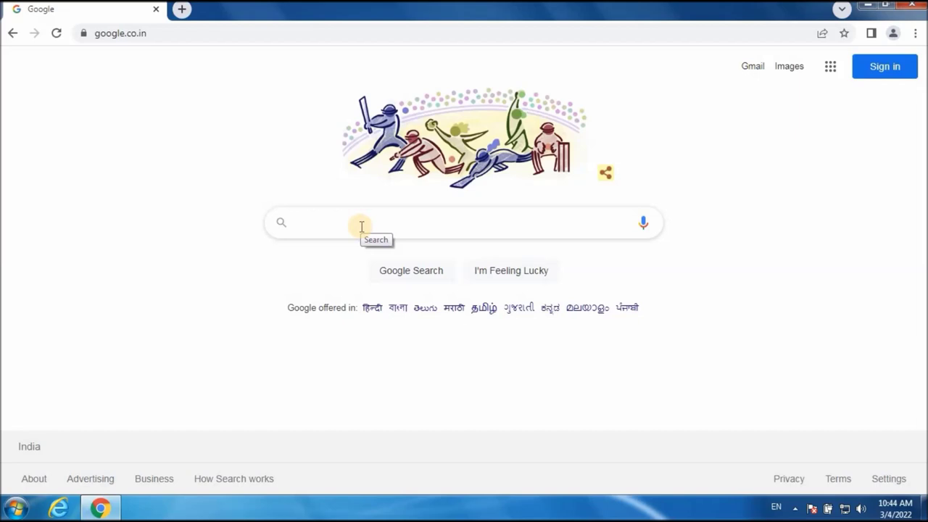
{"action": "type", "text": "b"}
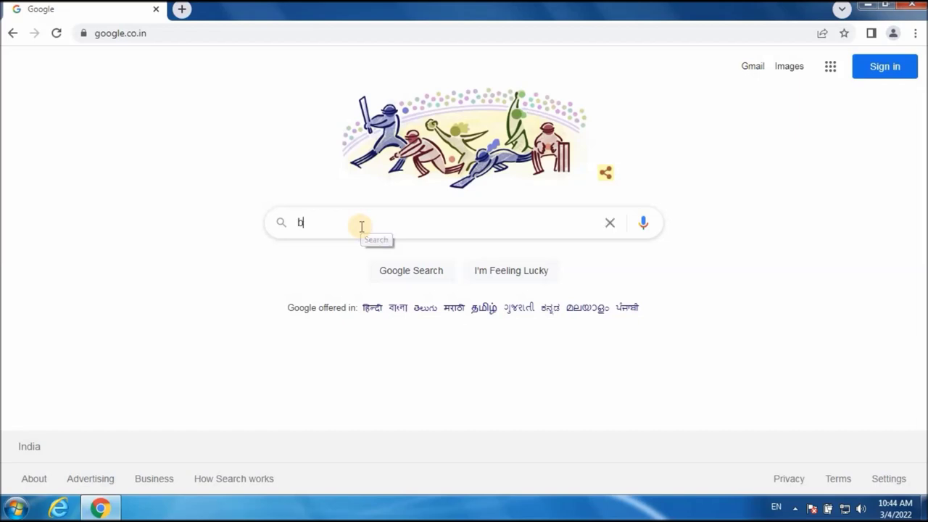
{"action": "type", "text": "a"}
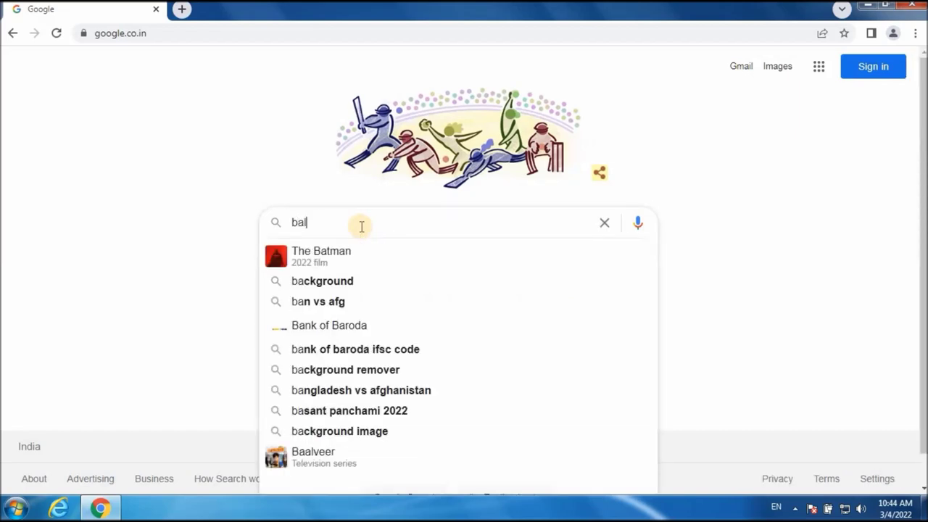
{"action": "type", "text": "ll "}
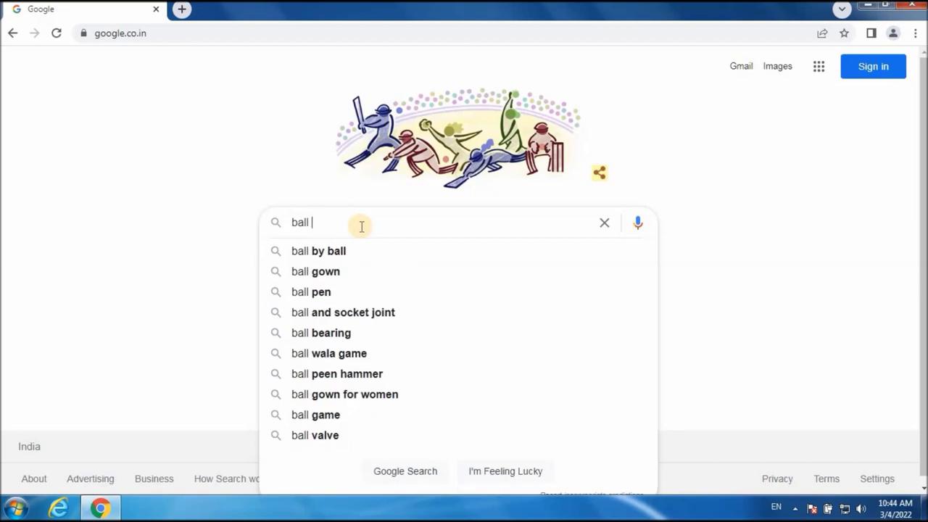
{"action": "type", "text": "png"}
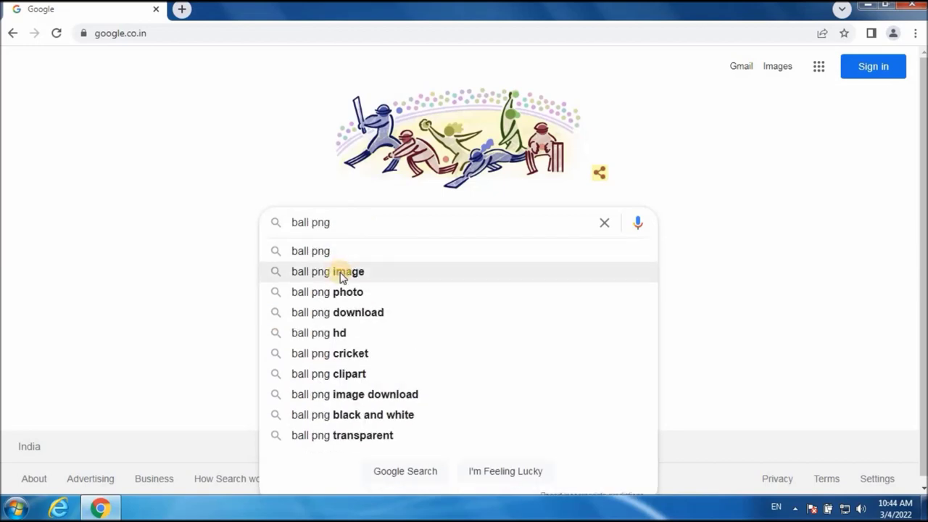
{"action": "left_click", "coordinate": [345, 278]}
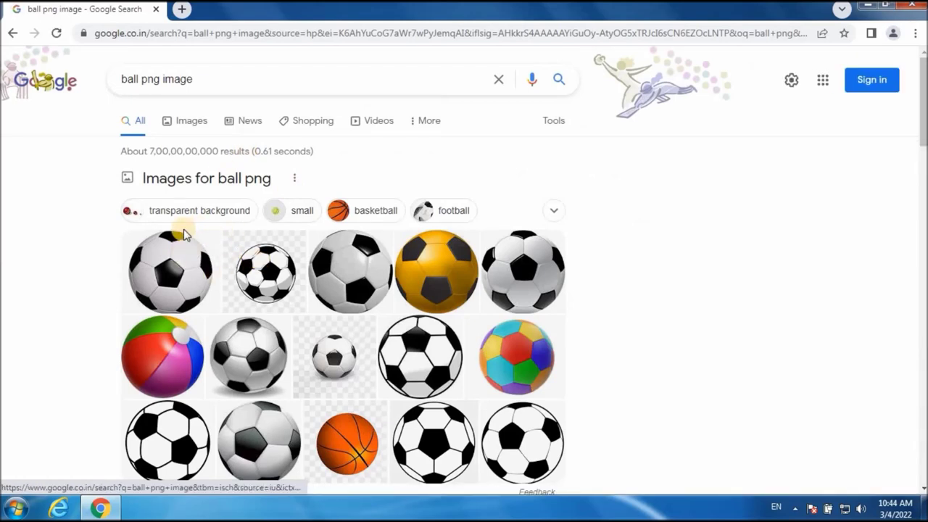
- Save the Soccer ball PNG from Google Images to the desktop as football_PNG28465.png
{"action": "left_click", "coordinate": [193, 182]}
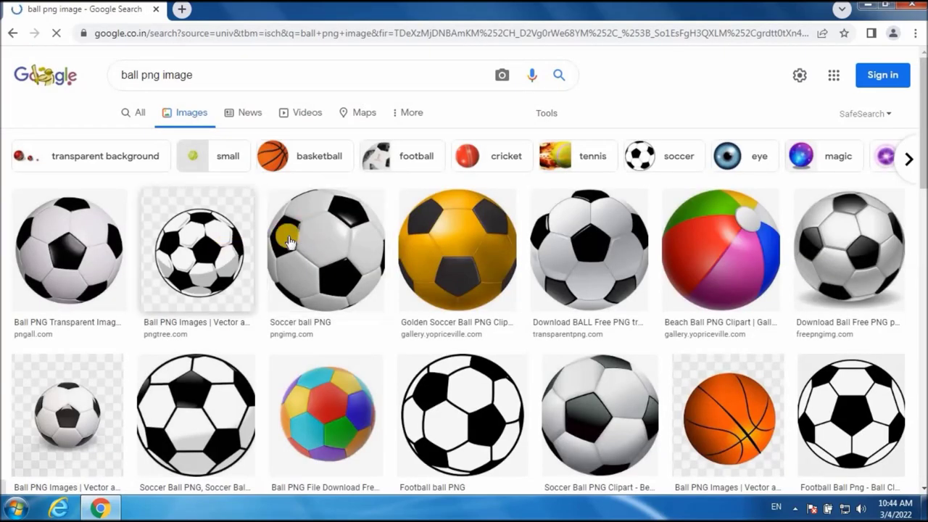
{"action": "left_click", "coordinate": [336, 253]}
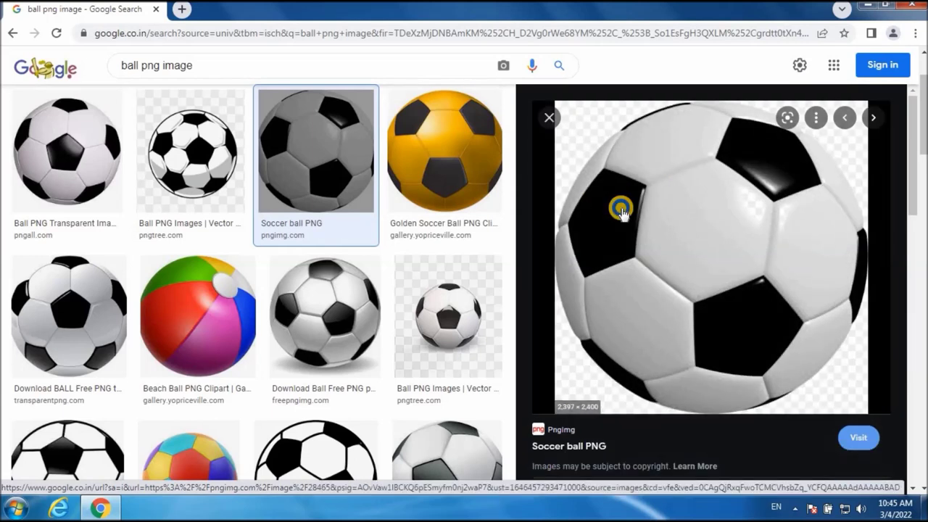
{"action": "right_click", "coordinate": [621, 211]}
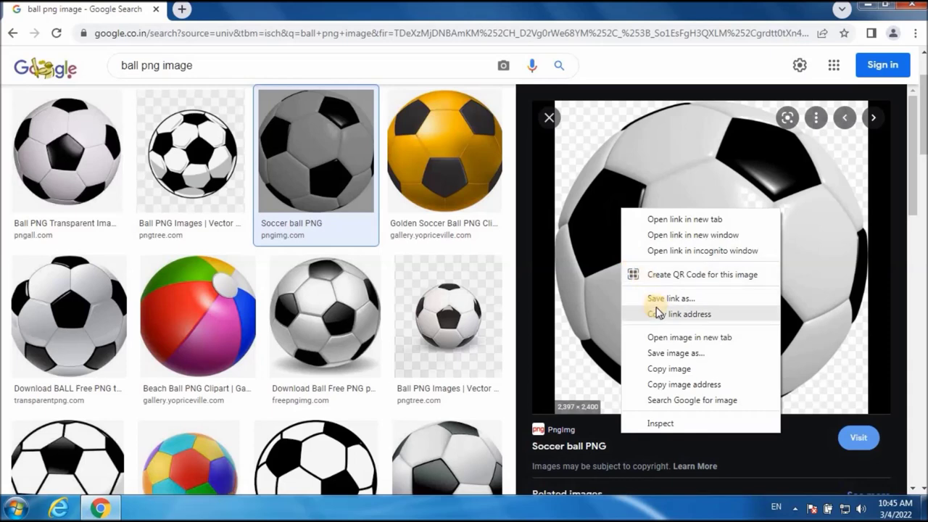
{"action": "left_click", "coordinate": [665, 353]}
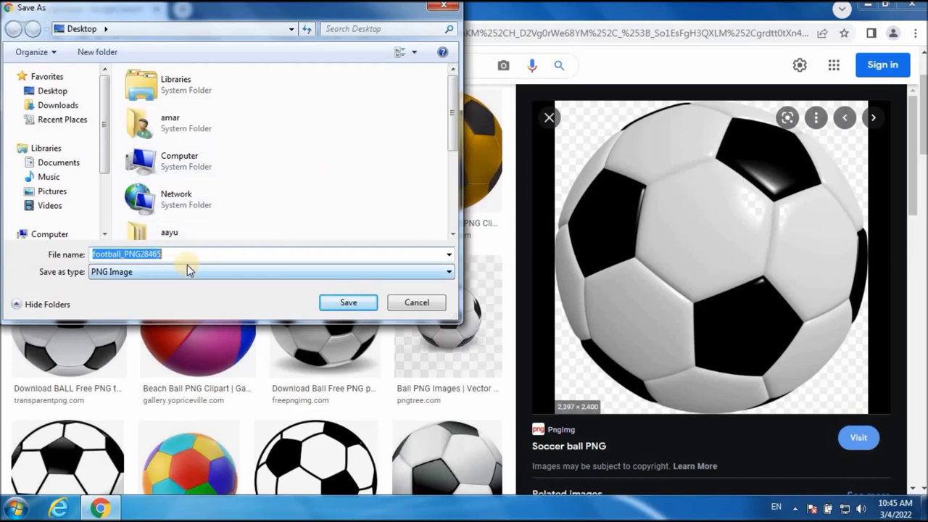
{"action": "left_click", "coordinate": [329, 305]}
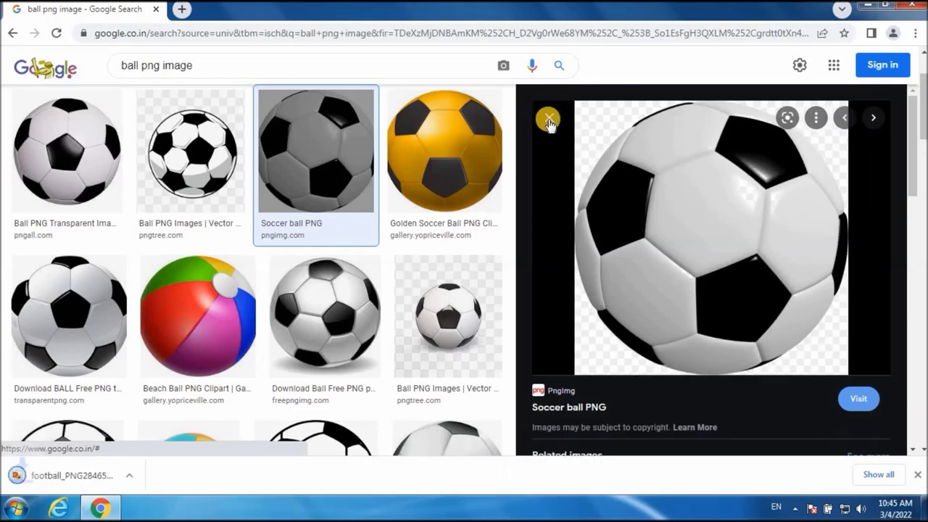
{"action": "left_click", "coordinate": [549, 120]}
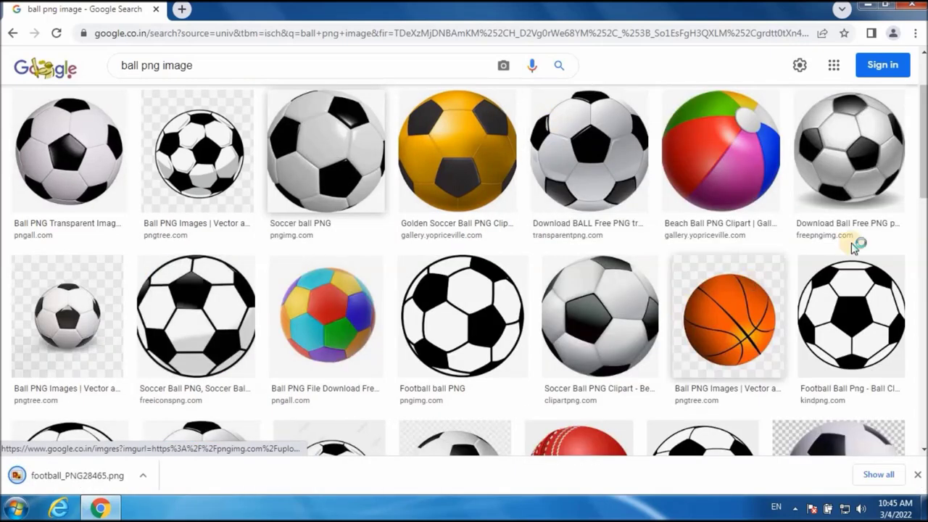
- Save a second Soccer ball PNG image to the desktop as download.jpg
{"action": "mouse_move", "coordinate": [923, 178]}
{"action": "left_mouse_down"}
{"action": "mouse_move", "coordinate": [924, 261]}
{"action": "mouse_move", "coordinate": [924, 247]}
{"action": "left_mouse_up"}
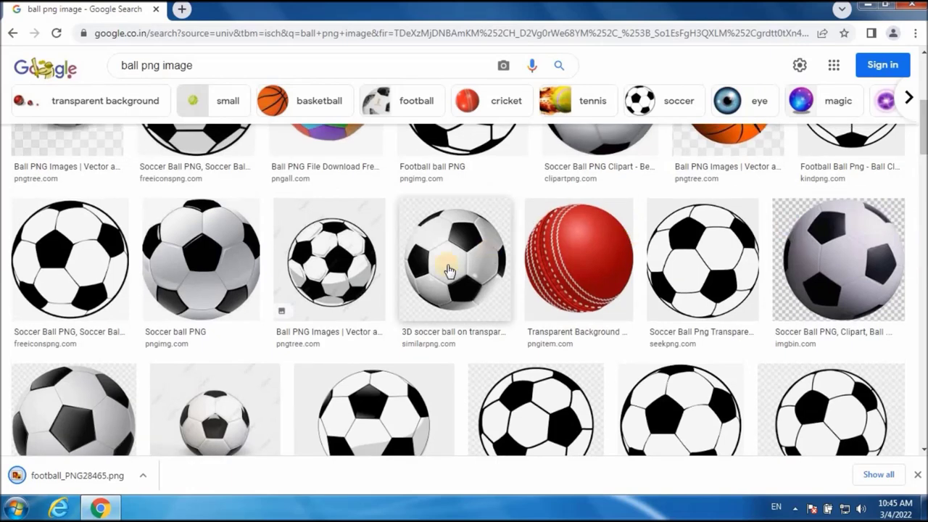
{"action": "left_click", "coordinate": [208, 262]}
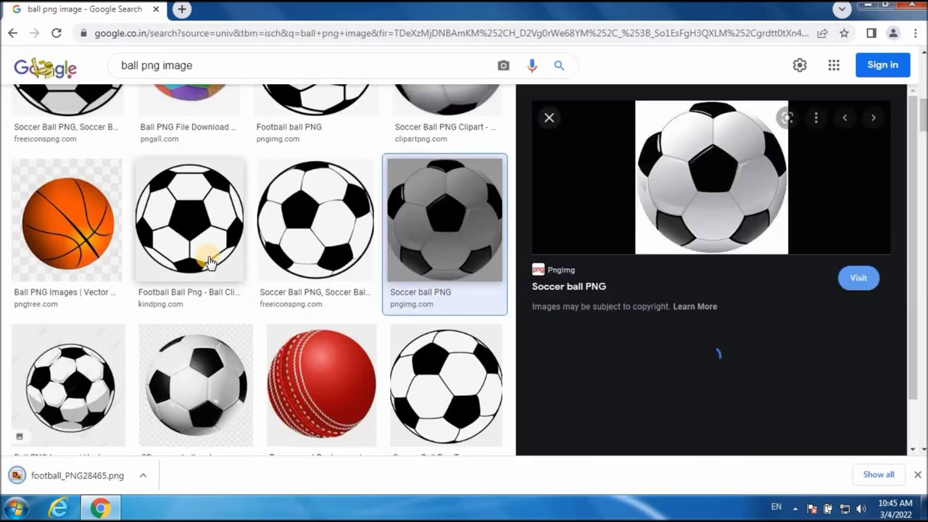
{"action": "right_click", "coordinate": [678, 162]}
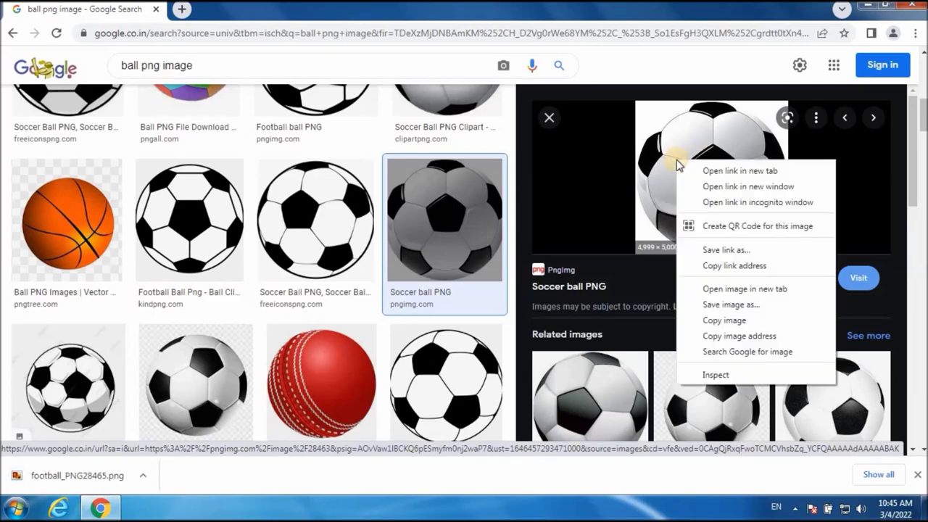
{"action": "left_click", "coordinate": [718, 306]}
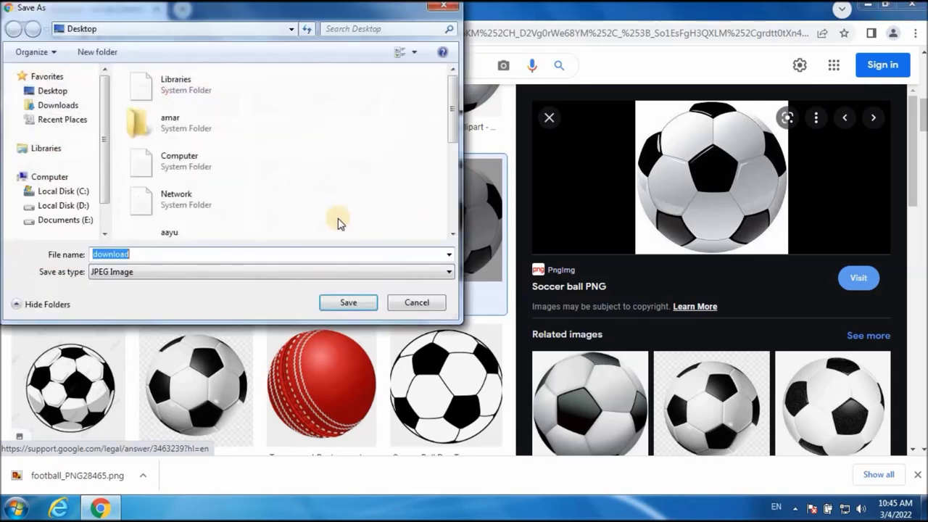
{"action": "left_click", "coordinate": [324, 303]}
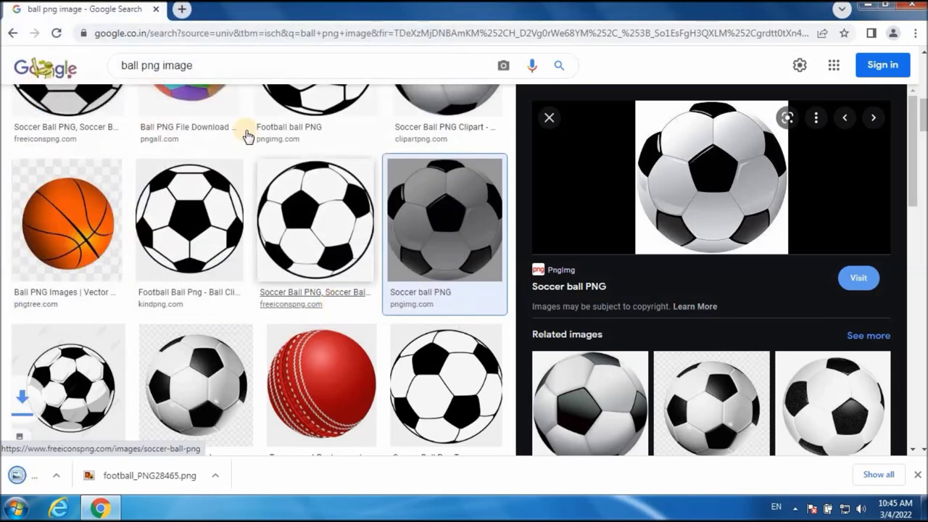
{"action": "left_click", "coordinate": [15, 33]}
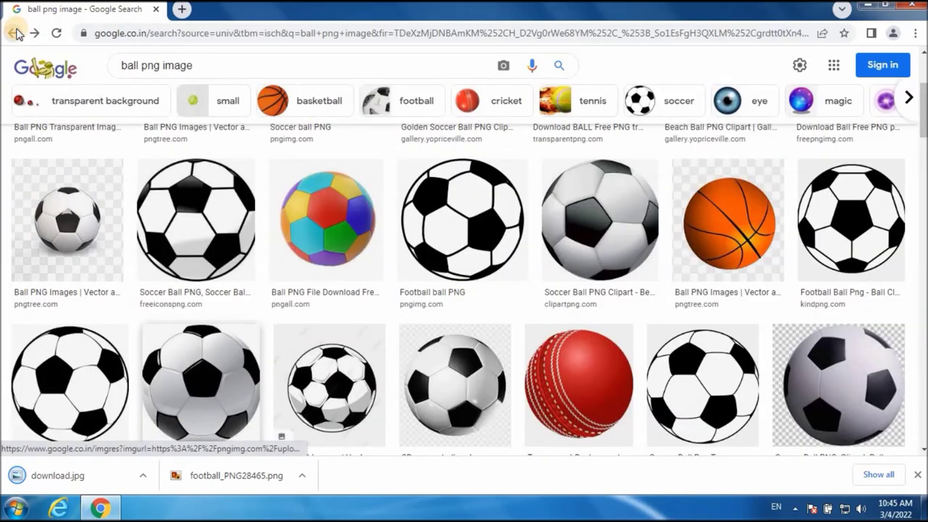
- Go back through the browser history to the Google homepage
{"action": "left_click", "coordinate": [15, 34]}
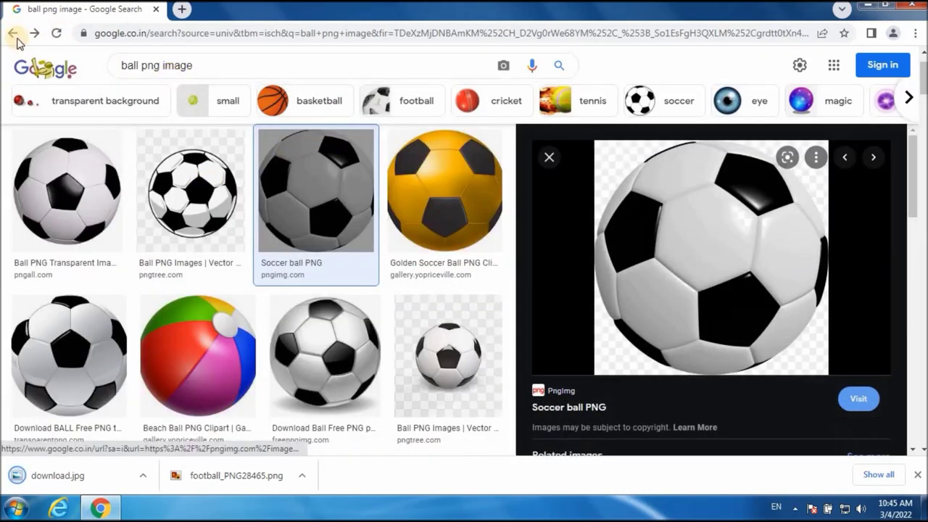
{"action": "left_click", "coordinate": [12, 34]}
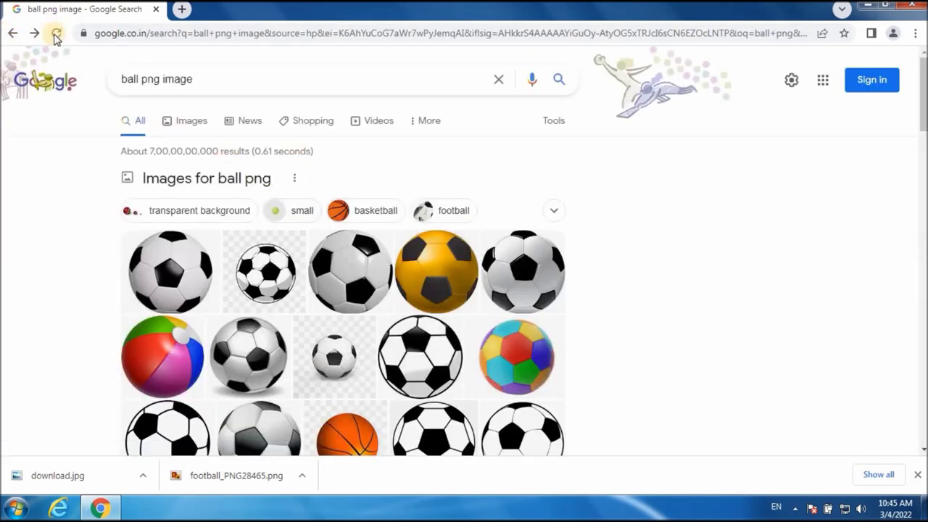
{"action": "left_click", "coordinate": [13, 34]}
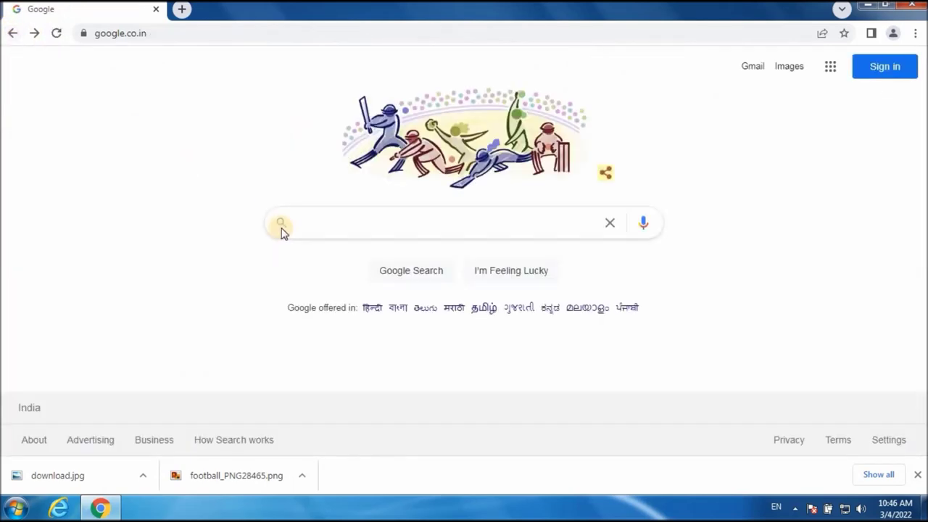
- Search 'cycle png', preview the red-and-black Hero cycle, and minimize Chrome
{"action": "left_click", "coordinate": [364, 220]}
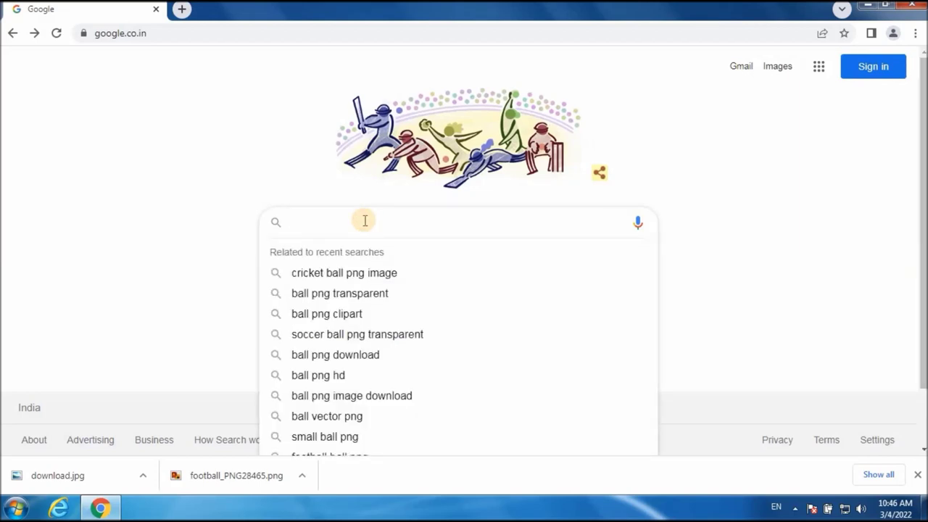
{"action": "type", "text": "cyc"}
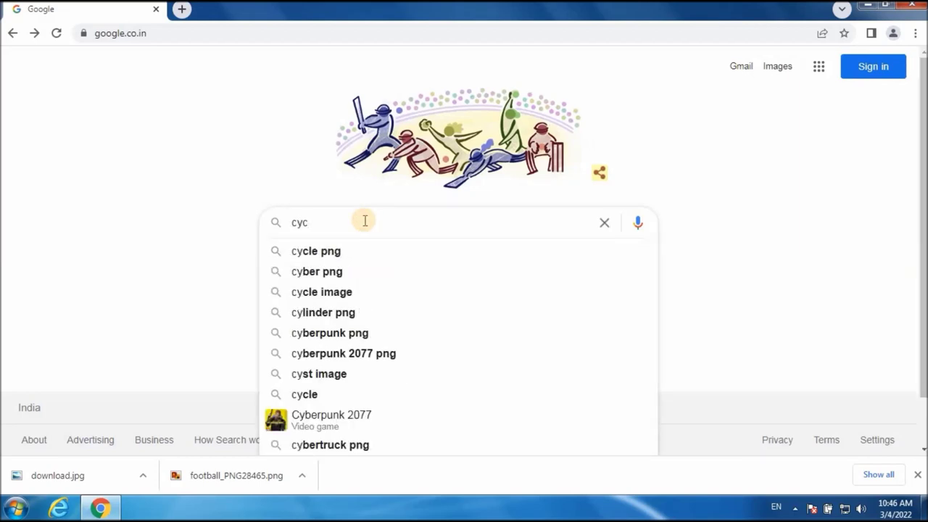
{"action": "type", "text": "l"}
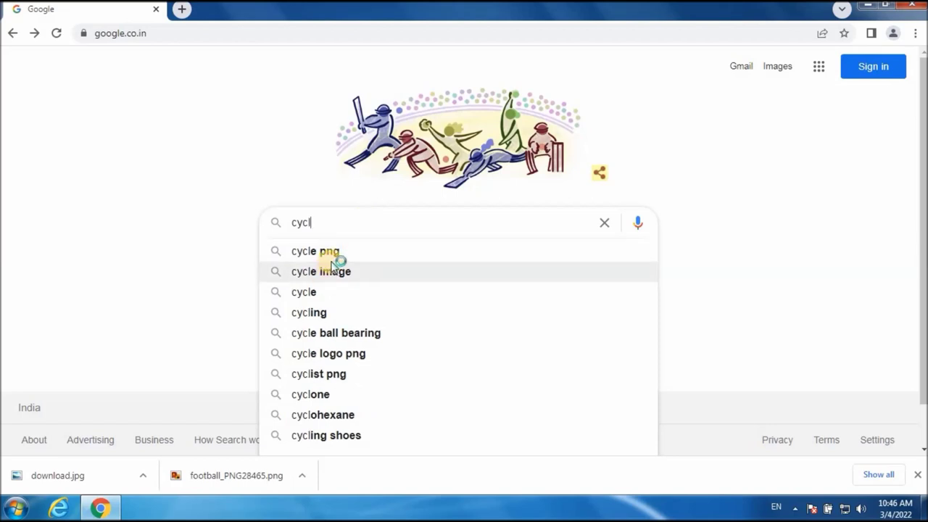
{"action": "left_click", "coordinate": [338, 254]}
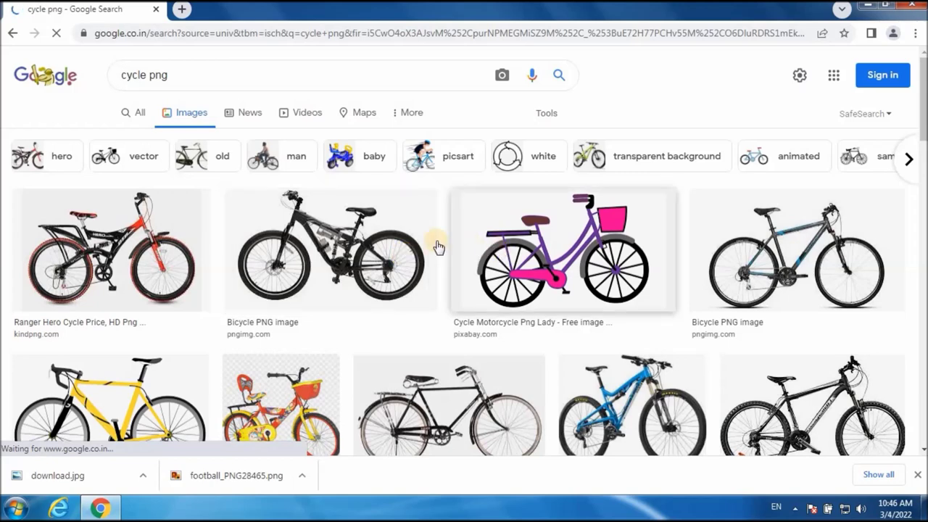
{"action": "left_click", "coordinate": [137, 241]}
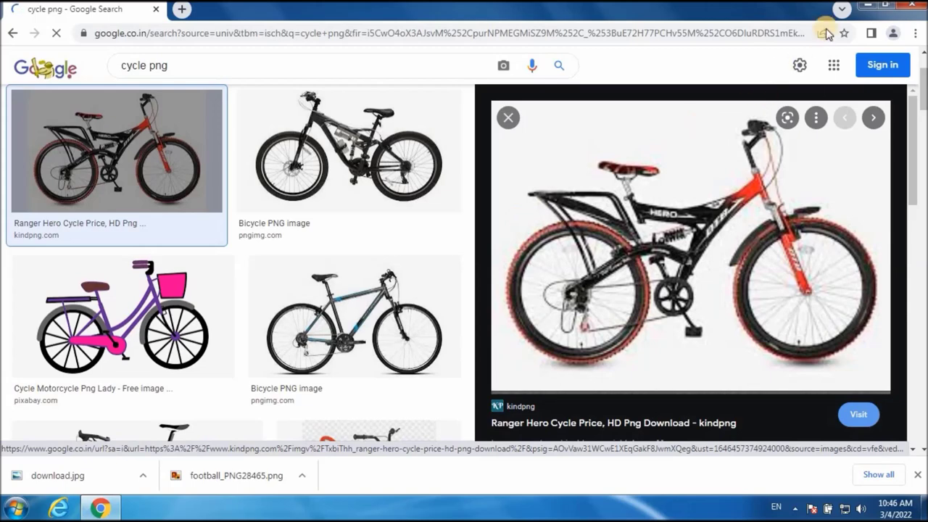
{"action": "left_click", "coordinate": [867, 12]}
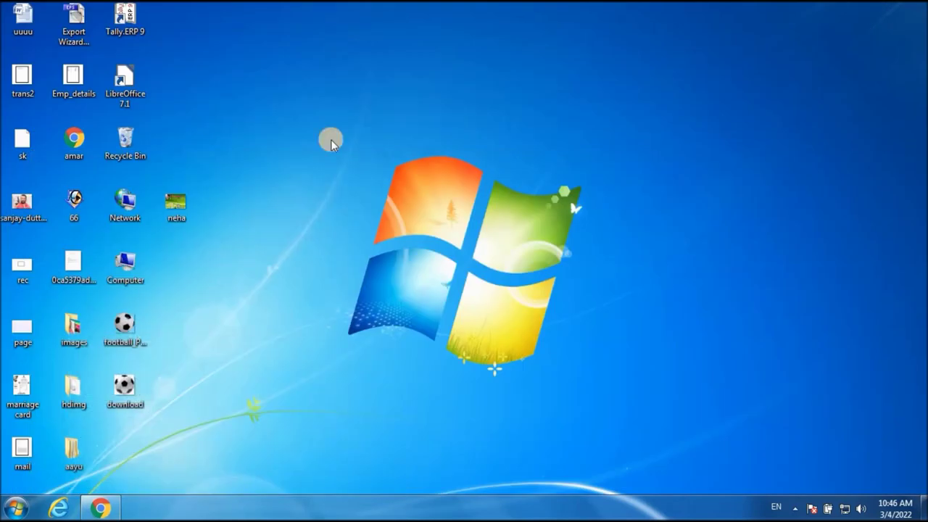
- Preview football_PNG28465.png from the desktop in Windows Photo Viewer
{"action": "right_click", "coordinate": [121, 324]}
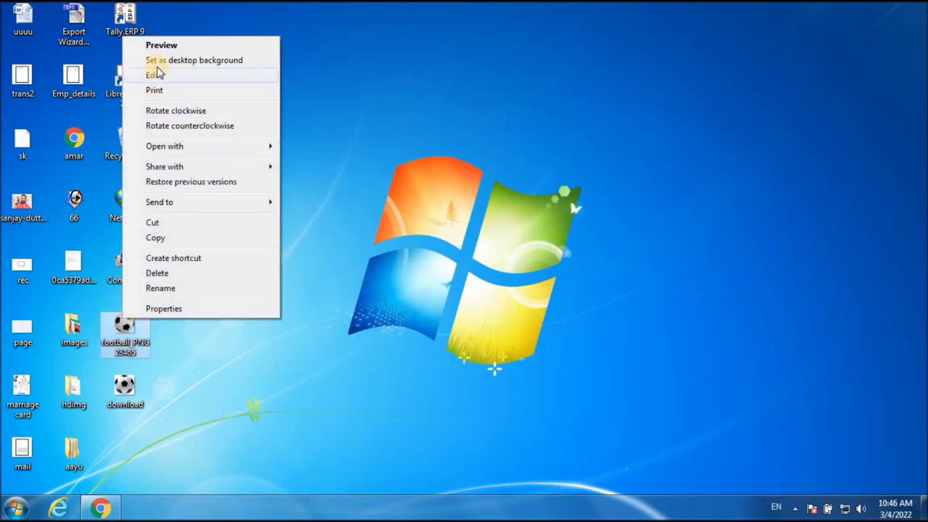
{"action": "left_click", "coordinate": [165, 45]}
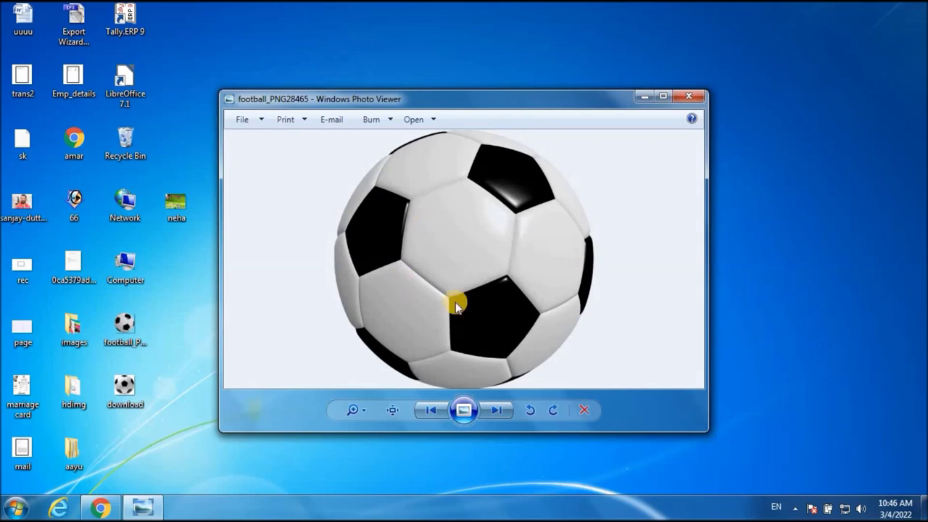
{"action": "left_click", "coordinate": [16, 507]}
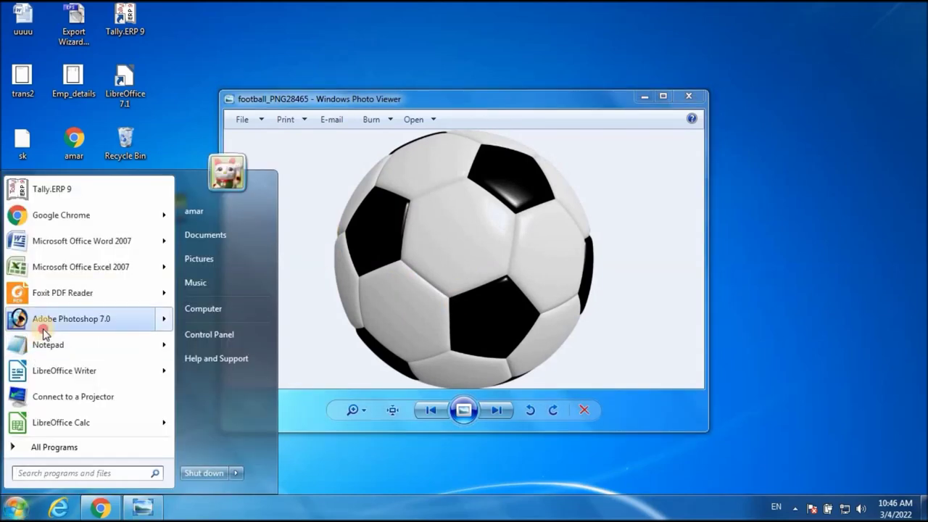
- Launch Adobe Photoshop 7.0 maximized and close the photo viewer
{"action": "left_click", "coordinate": [41, 324]}
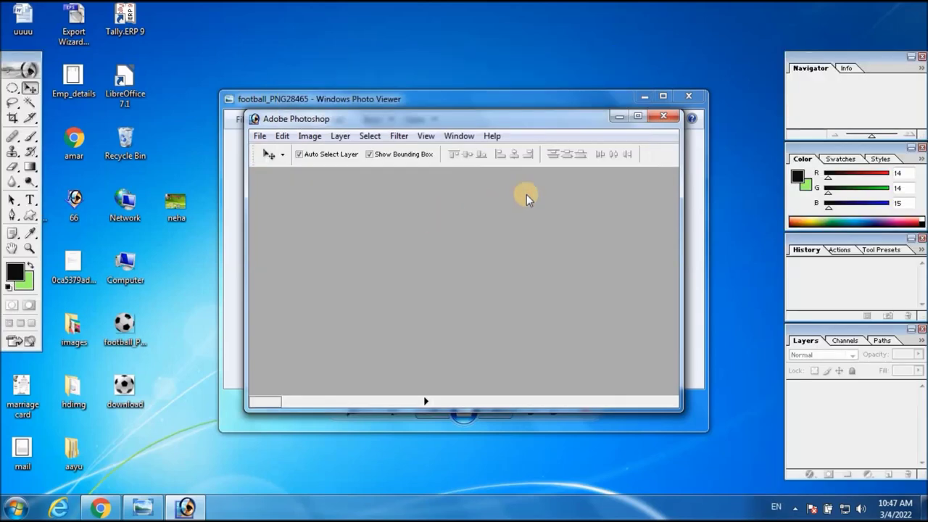
{"action": "left_click", "coordinate": [635, 117]}
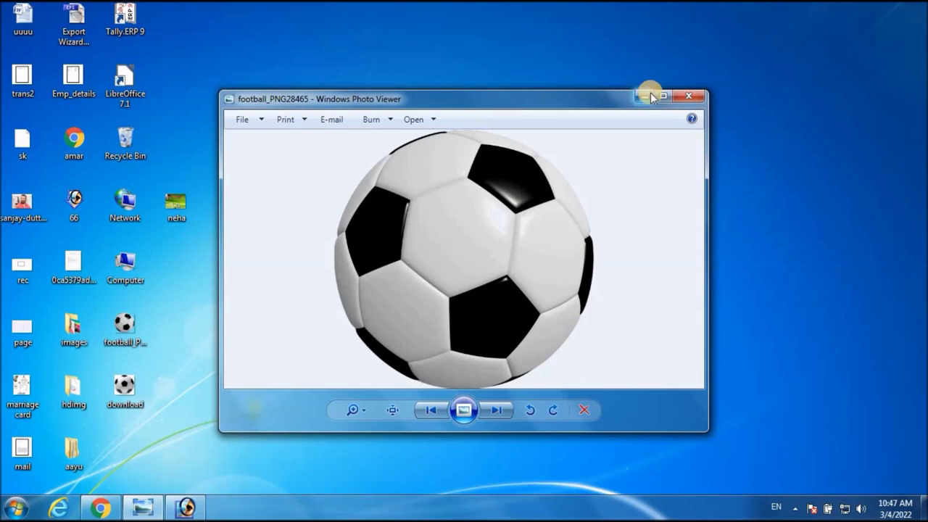
{"action": "left_click", "coordinate": [688, 98]}
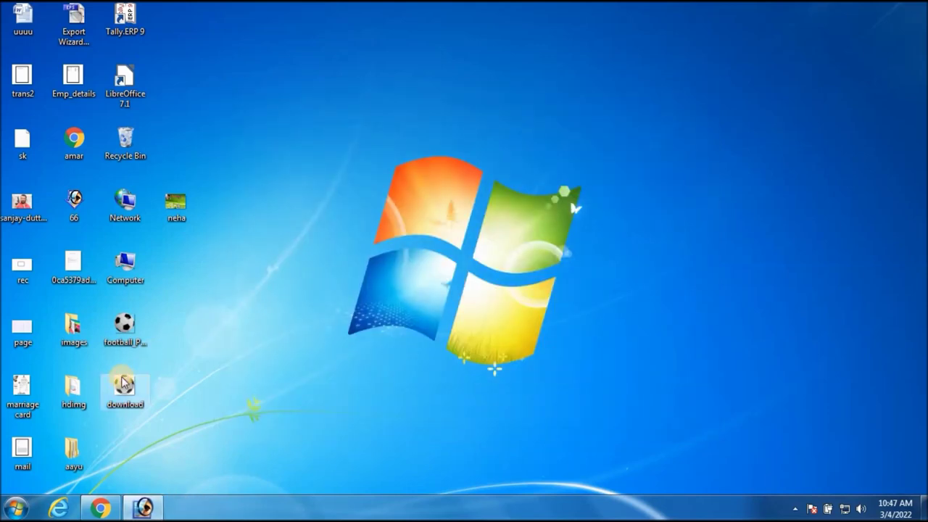
- Drag download.jpg and football_PNG28465.png from the desktop into Photoshop to open them
{"action": "left_click", "coordinate": [142, 507]}
{"action": "left_click_drag", "start_coordinate": [179, 362], "coordinate": [256, 247]}
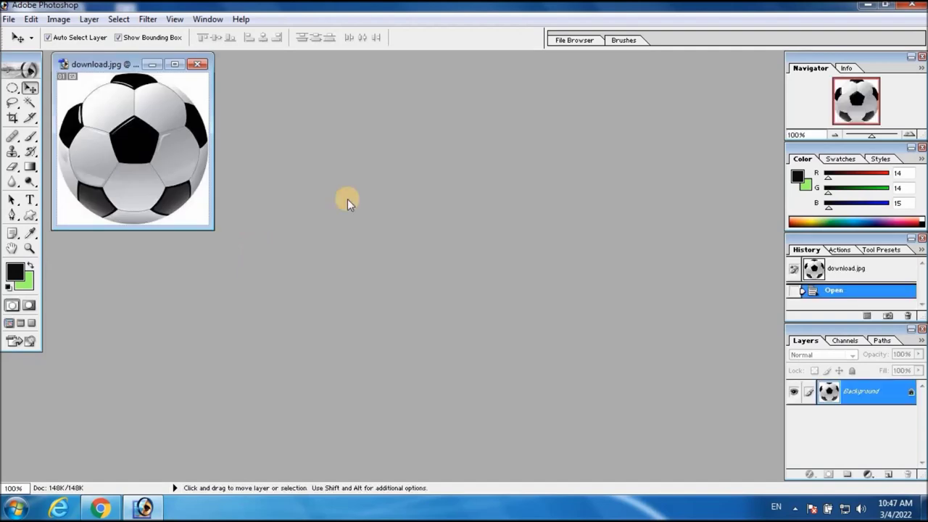
{"action": "left_click", "coordinate": [868, 7]}
{"action": "left_click_drag", "start_coordinate": [121, 319], "coordinate": [143, 495]}
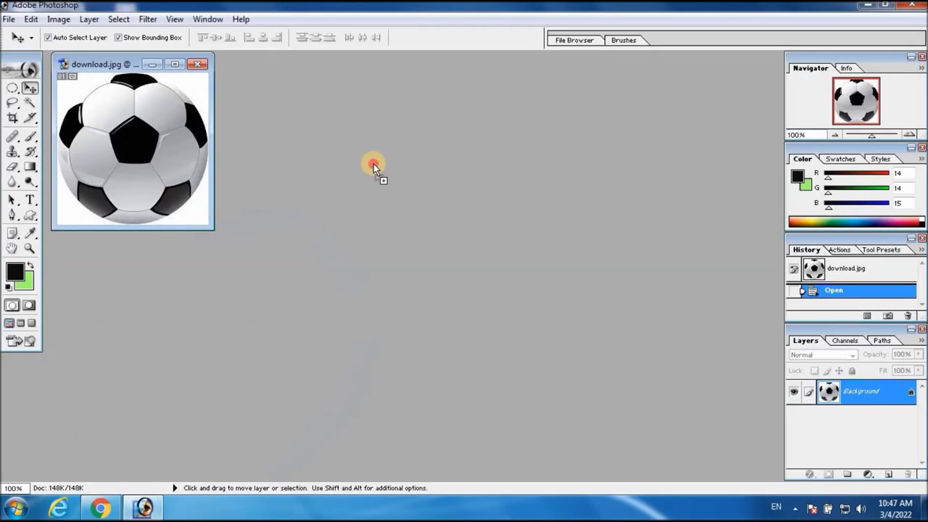
{"action": "left_click_drag", "start_coordinate": [143, 495], "coordinate": [377, 159]}
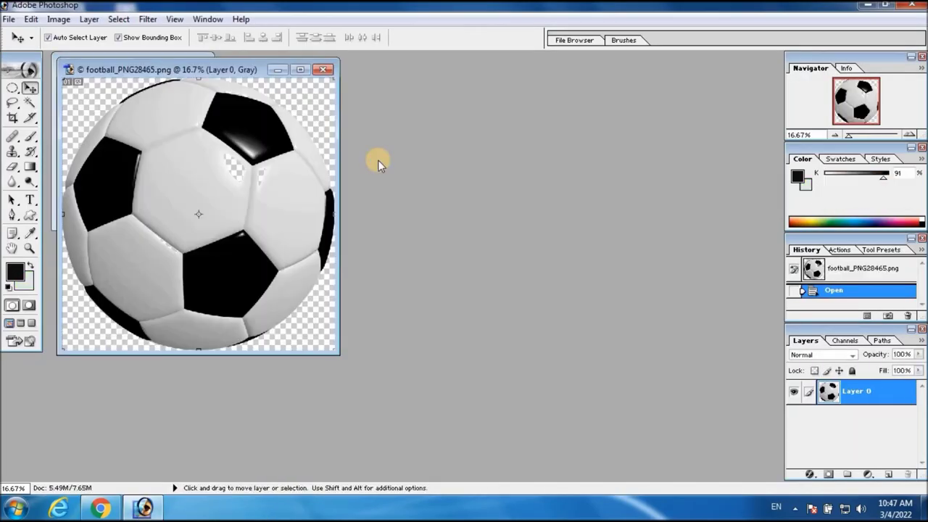
- Arrange the two document windows apart, with the football PNG on the right
{"action": "left_click_drag", "start_coordinate": [217, 70], "coordinate": [557, 77]}
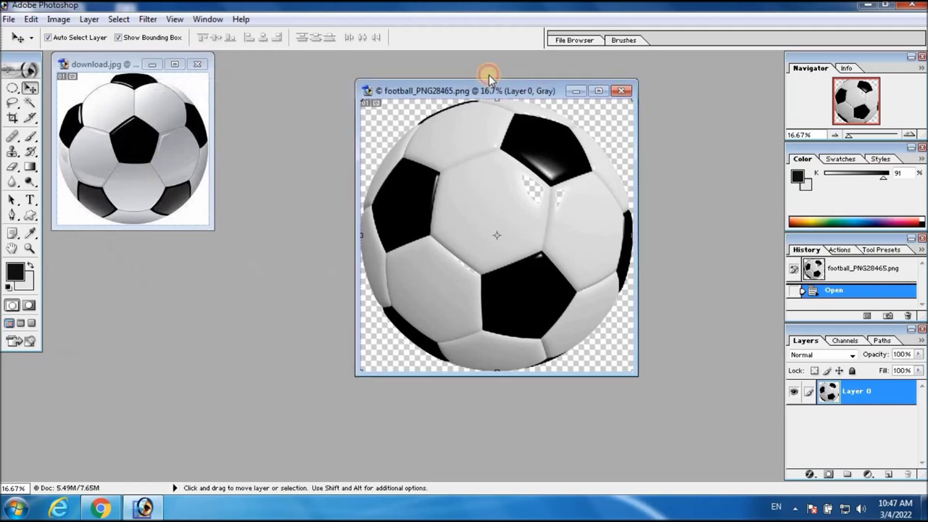
{"action": "left_click", "coordinate": [98, 66]}
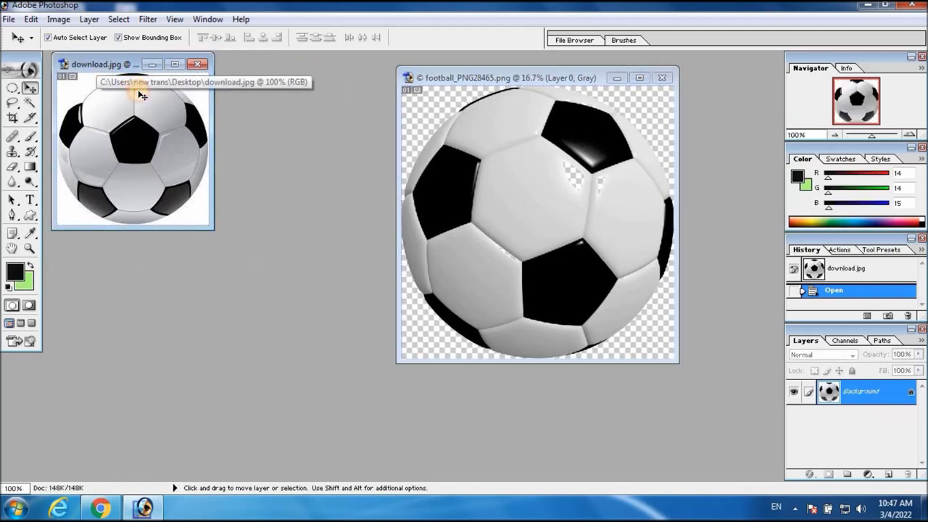
{"action": "mouse_move", "coordinate": [98, 67]}
{"action": "left_mouse_down"}
{"action": "mouse_move", "coordinate": [153, 122]}
{"action": "mouse_move", "coordinate": [163, 182]}
{"action": "left_mouse_up"}
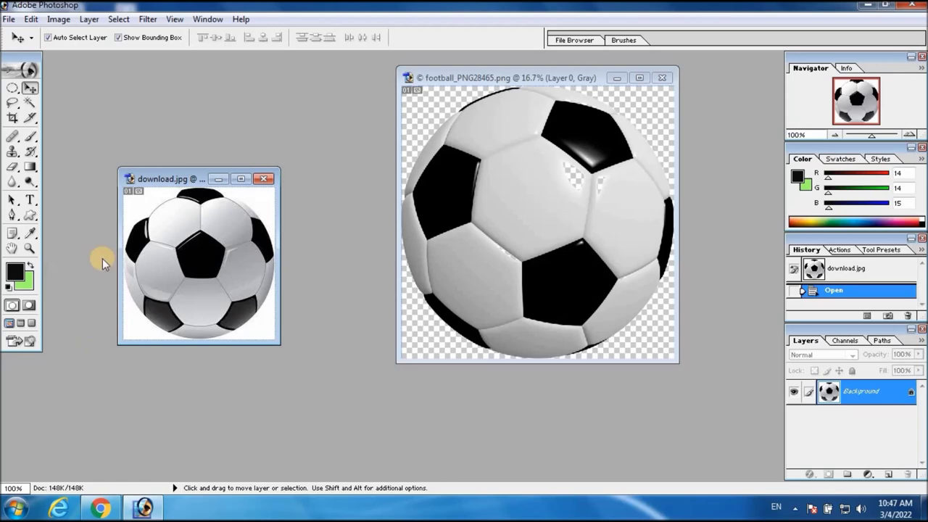
{"action": "left_click", "coordinate": [81, 87]}
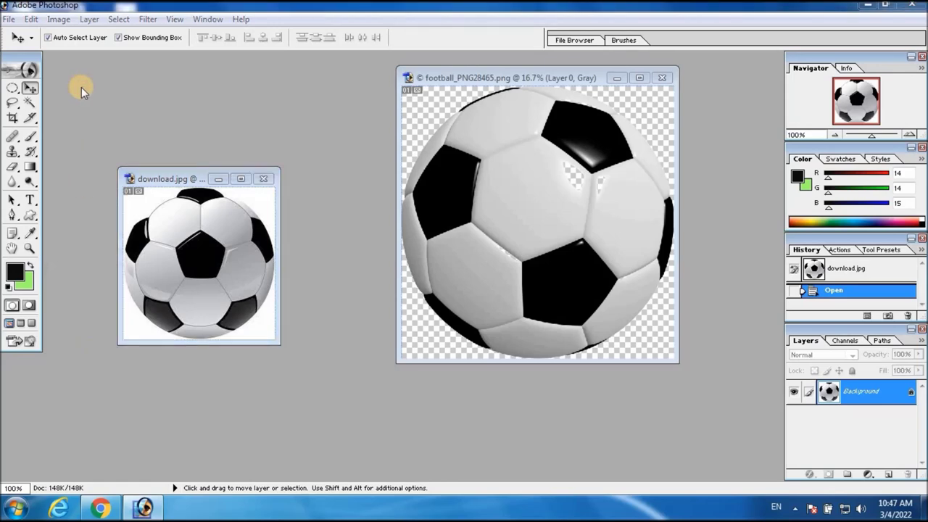
- Open Dia-1.jpg from the Jai3 folder on Local Disk (D:)
{"action": "double_click", "coordinate": [81, 87]}
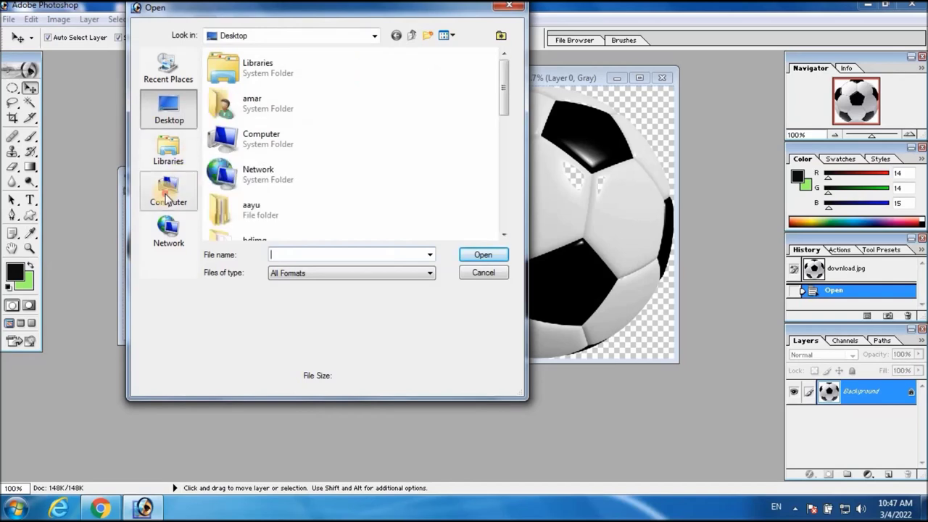
{"action": "left_click", "coordinate": [166, 192]}
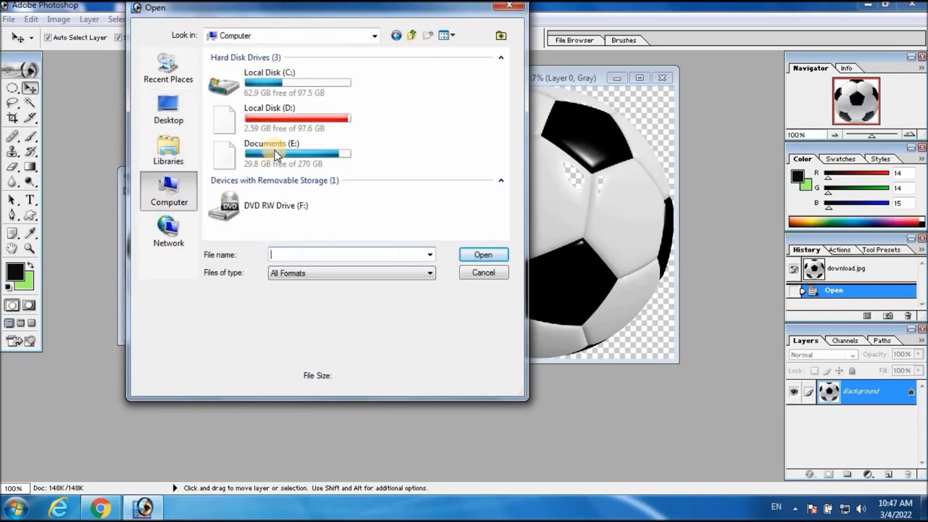
{"action": "double_click", "coordinate": [281, 128]}
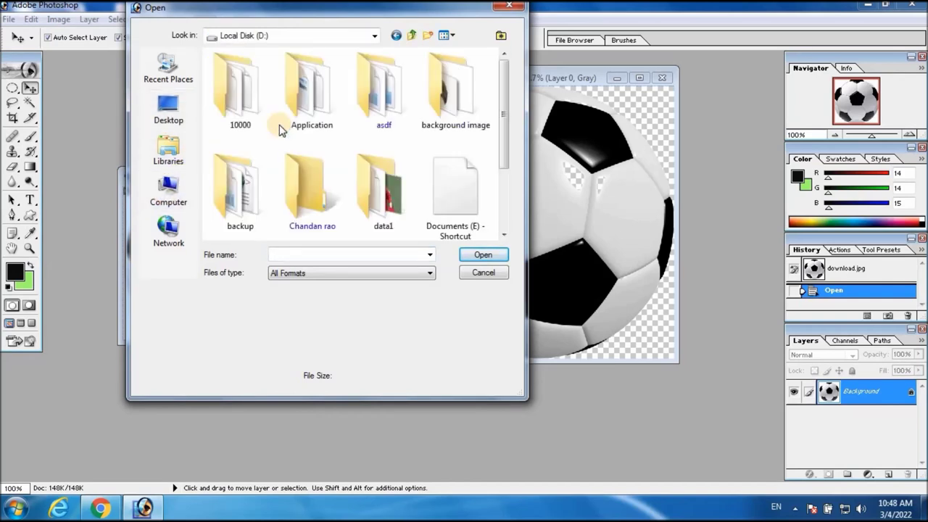
{"action": "left_click", "coordinate": [504, 235]}
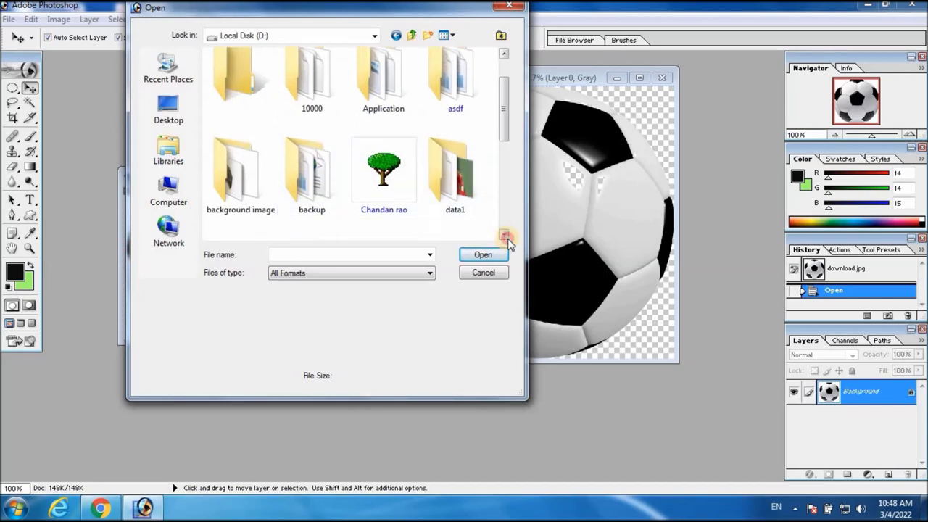
{"action": "double_click", "coordinate": [386, 191]}
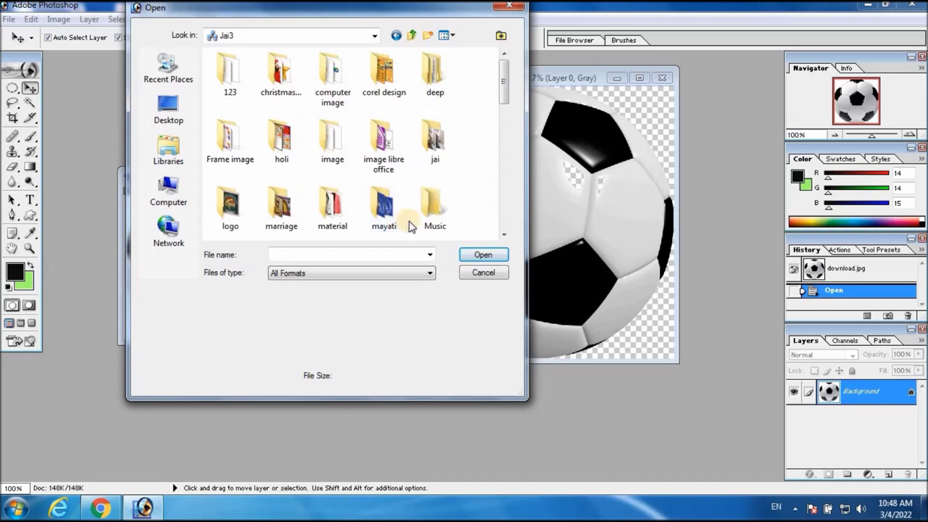
{"action": "left_click", "coordinate": [508, 130]}
{"action": "left_click", "coordinate": [508, 130]}
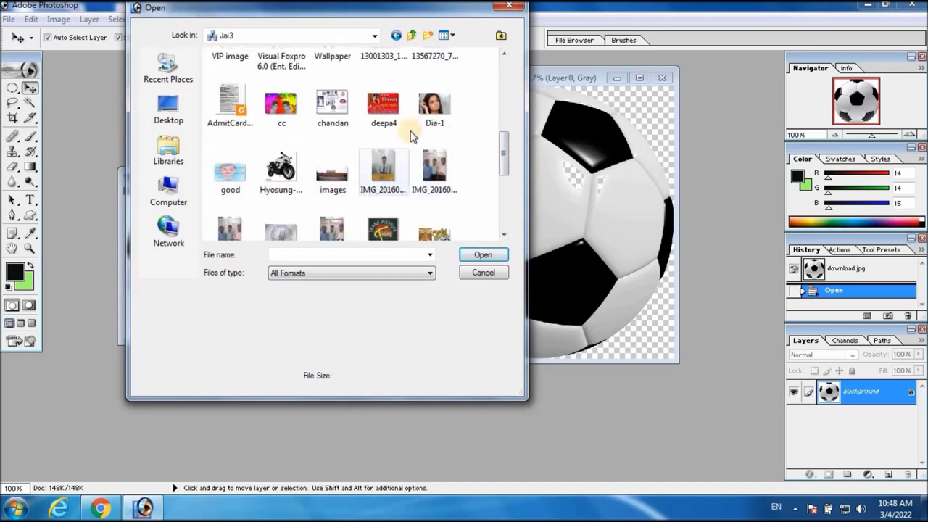
{"action": "left_click", "coordinate": [433, 107]}
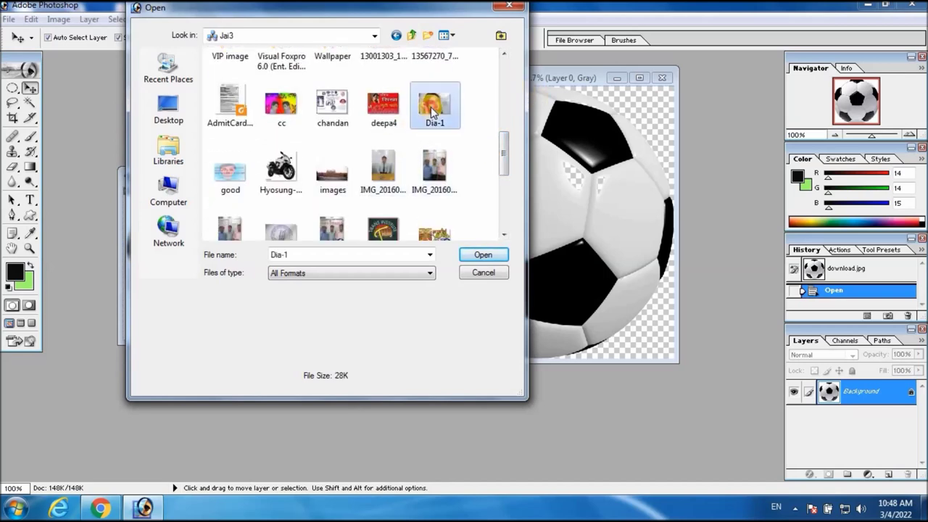
{"action": "left_click", "coordinate": [475, 254]}
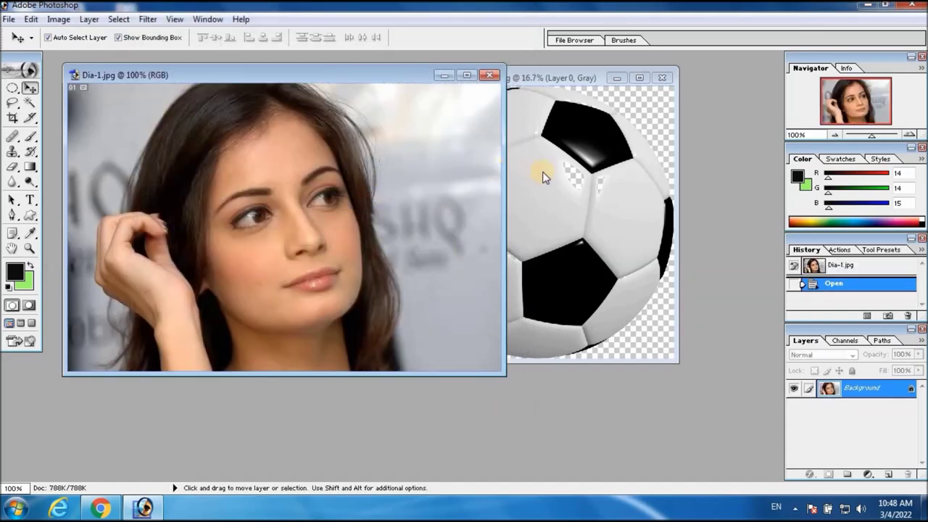
{"action": "left_click", "coordinate": [554, 186]}
- Drag the football layer into Dia-1.jpg and enlarge the portrait window
{"action": "left_click_drag", "start_coordinate": [527, 188], "coordinate": [298, 209]}
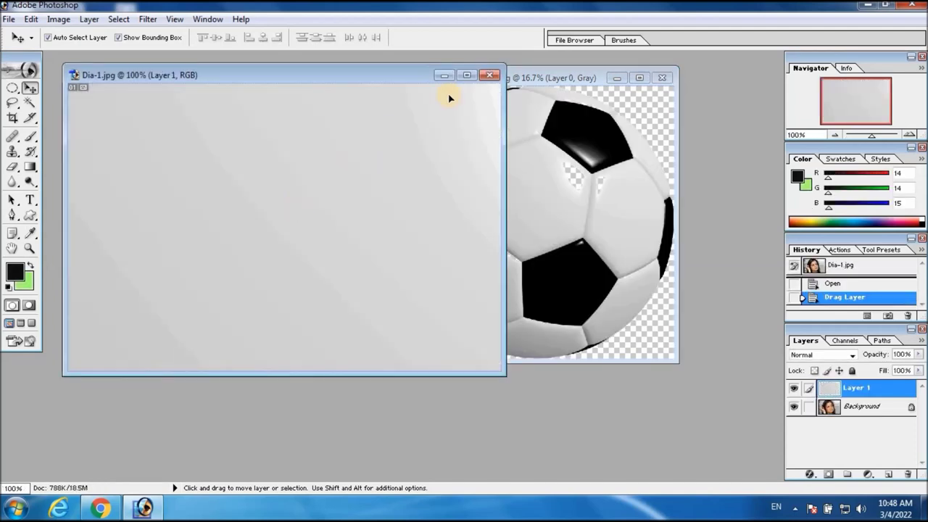
{"action": "left_click", "coordinate": [466, 76]}
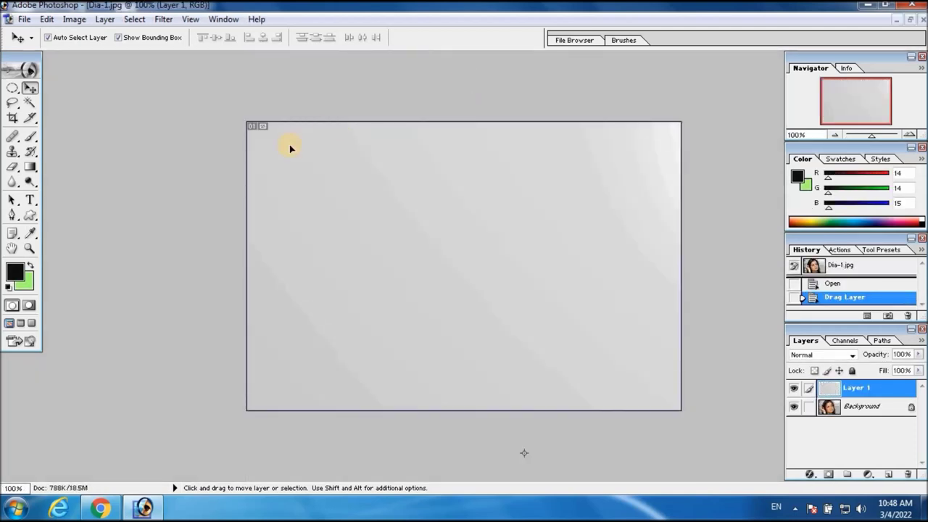
{"action": "mouse_move", "coordinate": [335, 252]}
{"action": "left_mouse_down"}
{"action": "mouse_move", "coordinate": [377, 374]}
{"action": "mouse_move", "coordinate": [316, 197]}
{"action": "mouse_move", "coordinate": [443, 149]}
{"action": "left_mouse_up"}
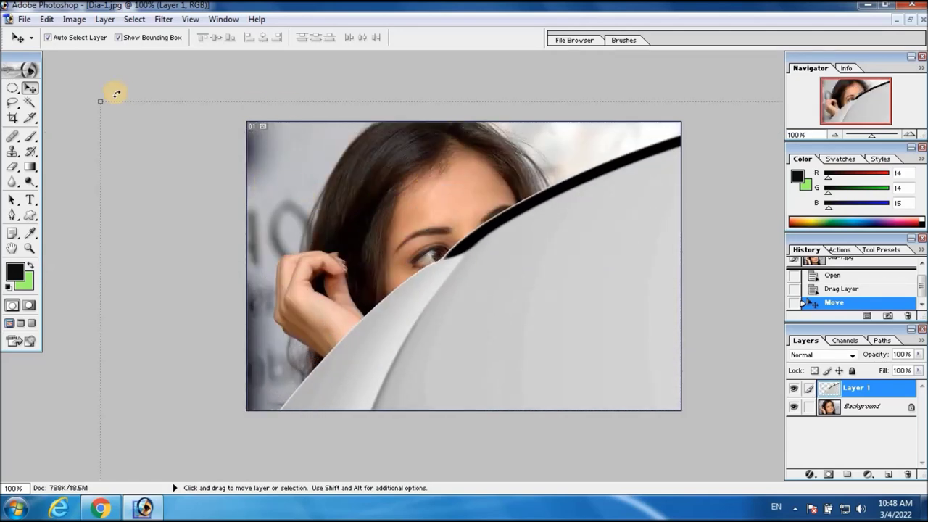
- Free Transform the football smaller and round over her face, apply it, and restore windowed view
{"action": "mouse_move", "coordinate": [101, 100]}
{"action": "left_mouse_down"}
{"action": "mouse_move", "coordinate": [540, 334]}
{"action": "mouse_move", "coordinate": [279, 150]}
{"action": "left_mouse_up"}
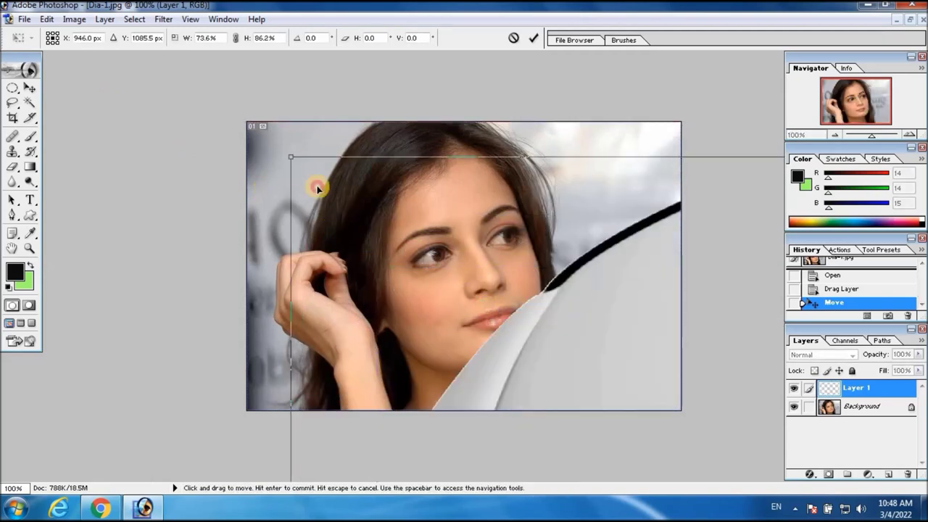
{"action": "mouse_move", "coordinate": [247, 123]}
{"action": "left_mouse_down"}
{"action": "mouse_move", "coordinate": [583, 342]}
{"action": "mouse_move", "coordinate": [215, 112]}
{"action": "left_mouse_up"}
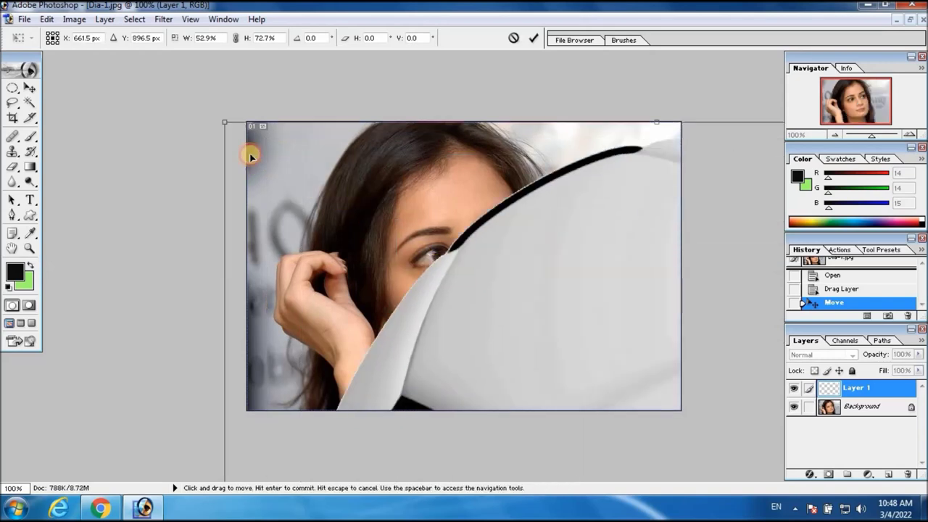
{"action": "mouse_move", "coordinate": [218, 110]}
{"action": "left_mouse_down"}
{"action": "mouse_move", "coordinate": [495, 315]}
{"action": "mouse_move", "coordinate": [92, 153]}
{"action": "mouse_move", "coordinate": [574, 334]}
{"action": "mouse_move", "coordinate": [596, 352]}
{"action": "left_mouse_up"}
{"action": "left_click_drag", "start_coordinate": [632, 387], "coordinate": [312, 178]}
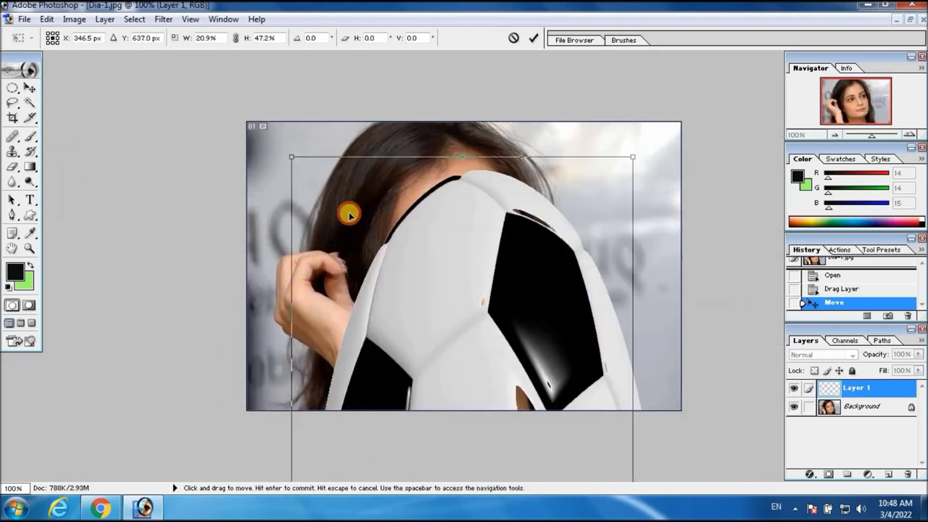
{"action": "mouse_move", "coordinate": [424, 123]}
{"action": "left_mouse_down"}
{"action": "mouse_move", "coordinate": [434, 436]}
{"action": "mouse_move", "coordinate": [415, 312]}
{"action": "left_mouse_up"}
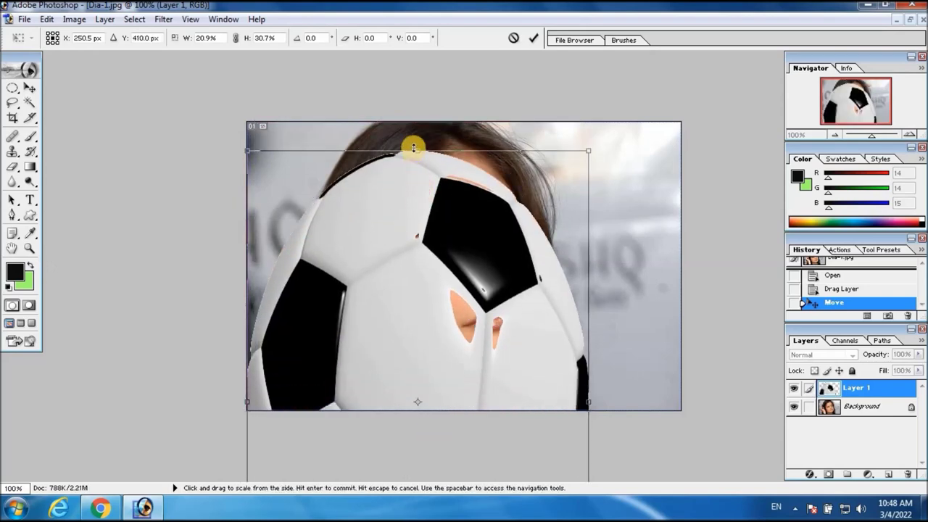
{"action": "mouse_move", "coordinate": [415, 312]}
{"action": "left_mouse_down"}
{"action": "mouse_move", "coordinate": [395, 186]}
{"action": "mouse_move", "coordinate": [430, 283]}
{"action": "left_mouse_up"}
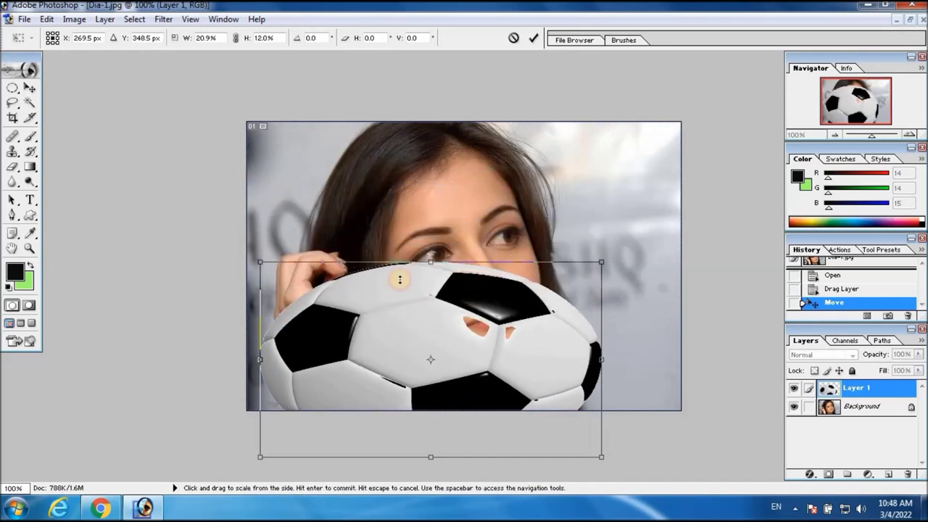
{"action": "mouse_move", "coordinate": [261, 370]}
{"action": "left_mouse_down"}
{"action": "mouse_move", "coordinate": [454, 351]}
{"action": "mouse_move", "coordinate": [476, 250]}
{"action": "left_mouse_up"}
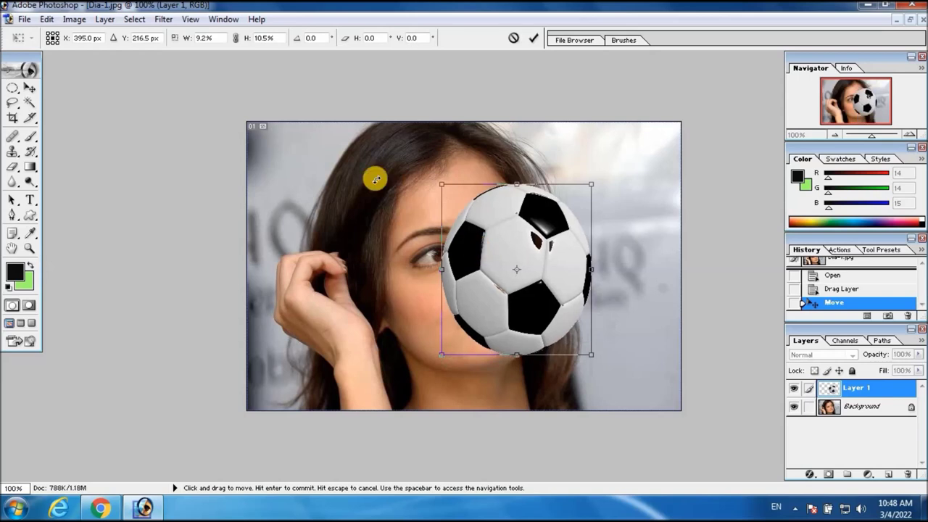
{"action": "left_click", "coordinate": [31, 87]}
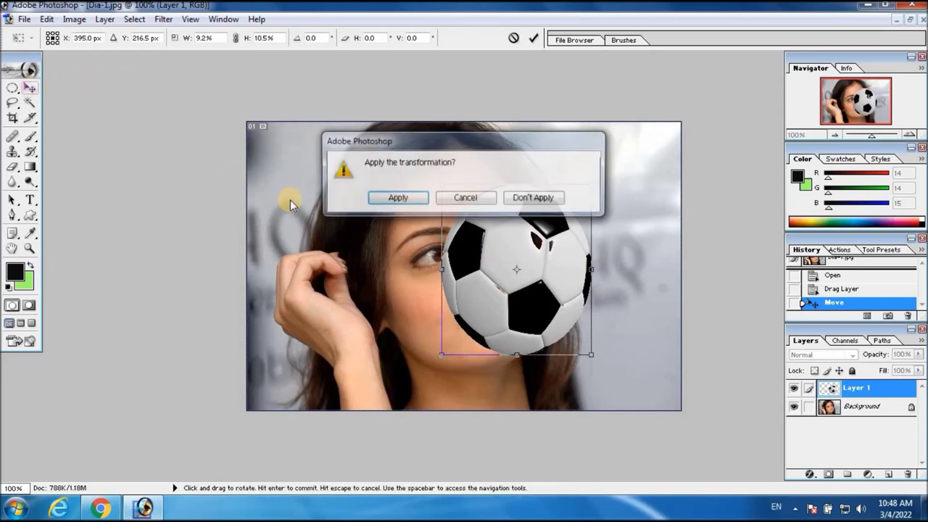
{"action": "left_click", "coordinate": [384, 197]}
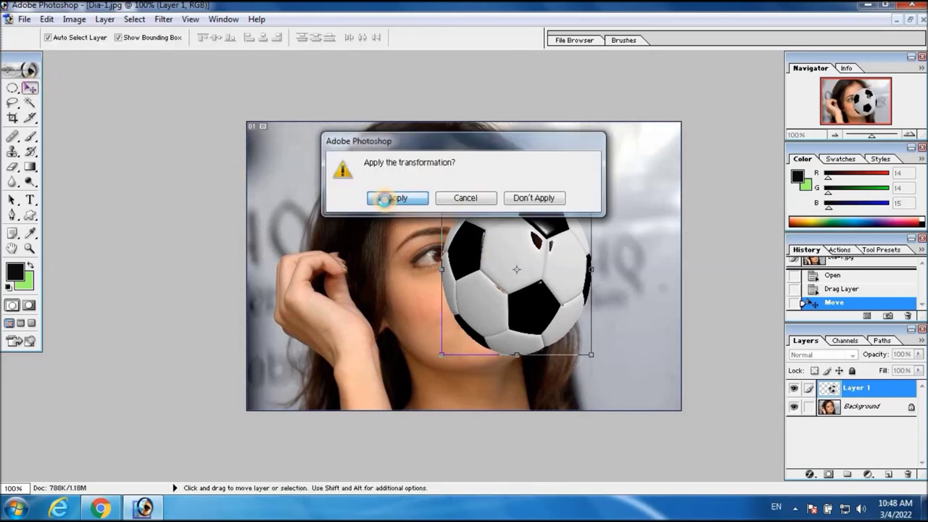
{"action": "left_click", "coordinate": [10, 323]}
{"action": "left_click", "coordinate": [10, 324]}
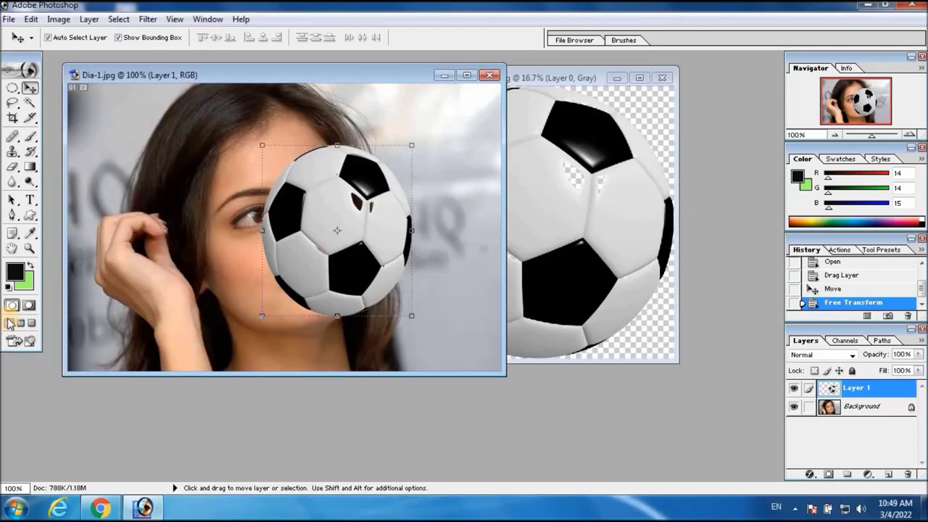
- Copy the download.jpg football into Dia-1.jpg as Layer 2, position it over her face, and reselect Layer 1
{"action": "left_click_drag", "start_coordinate": [377, 76], "coordinate": [549, 118]}
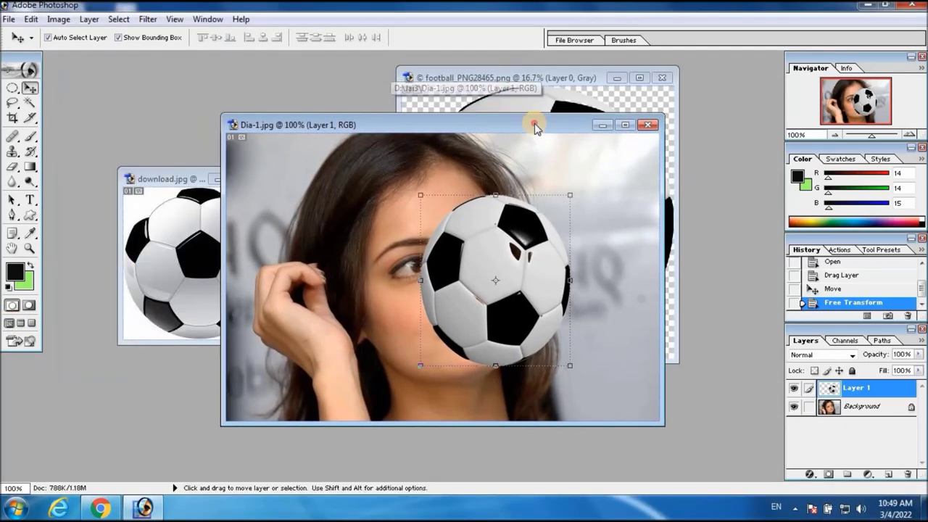
{"action": "mouse_move", "coordinate": [152, 260]}
{"action": "left_mouse_down"}
{"action": "mouse_move", "coordinate": [355, 211]}
{"action": "mouse_move", "coordinate": [328, 264]}
{"action": "left_mouse_up"}
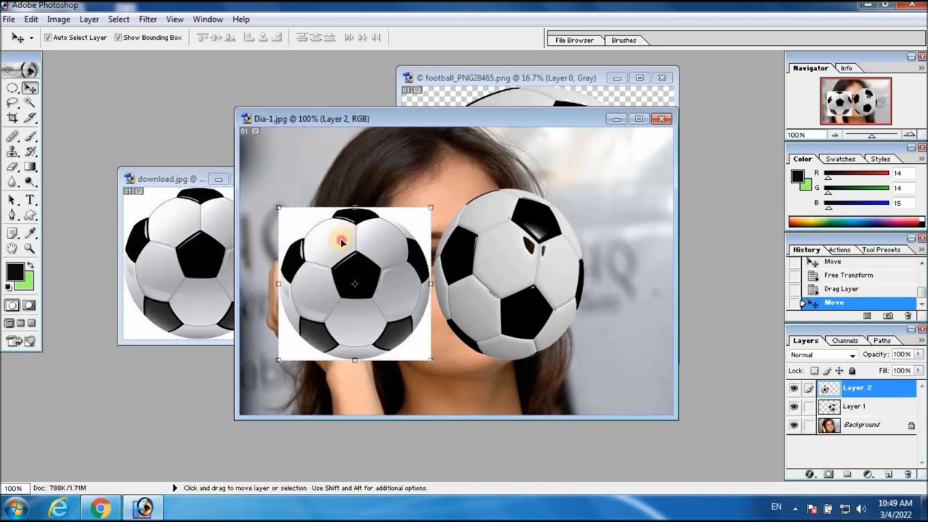
{"action": "left_click_drag", "start_coordinate": [341, 242], "coordinate": [332, 239]}
{"action": "left_click", "coordinate": [509, 263]}
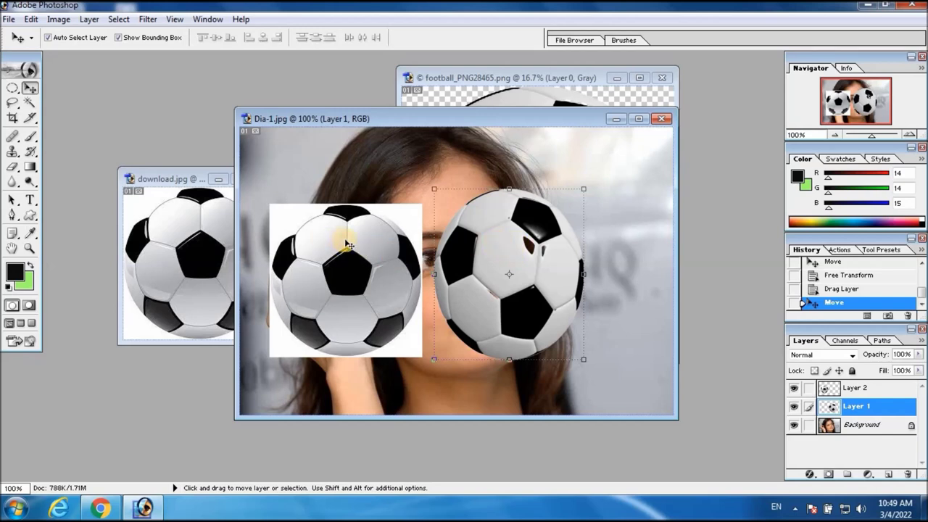
{"action": "left_click", "coordinate": [100, 507]}
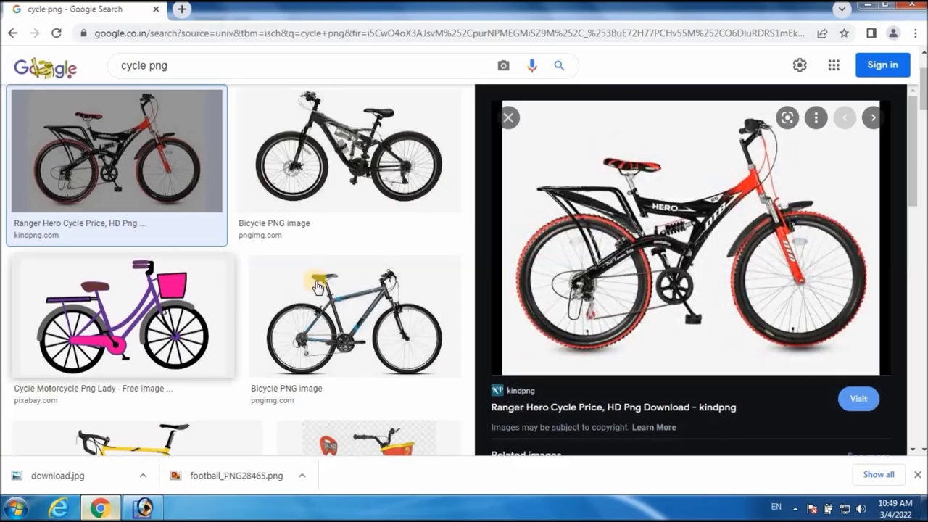
- Save the Ranger Hero cycle preview to the Desktop as a 320 KB PNG, then return to Photoshop
{"action": "right_click", "coordinate": [576, 196]}
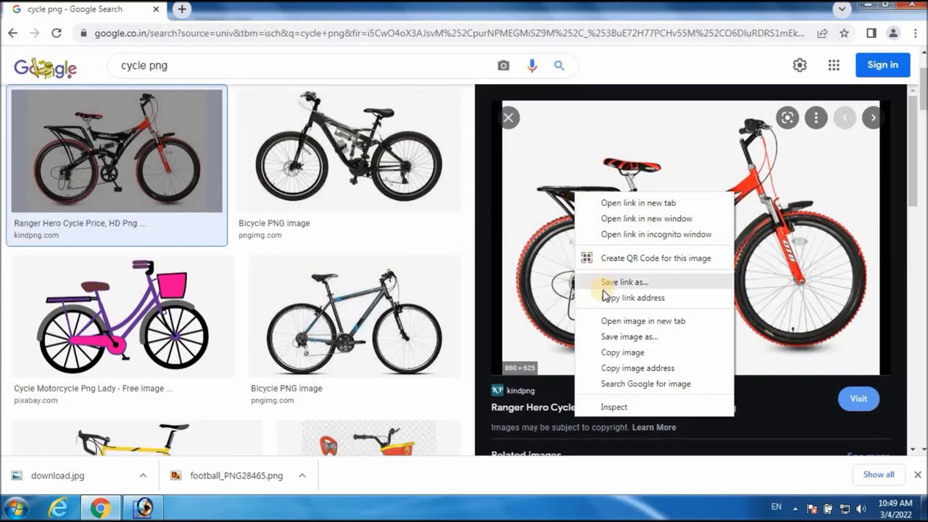
{"action": "left_click", "coordinate": [621, 338]}
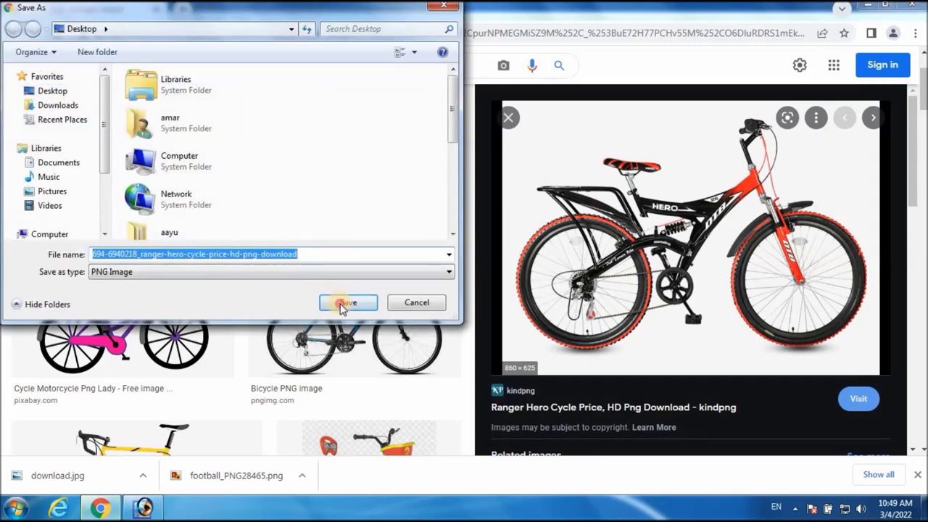
{"action": "left_click", "coordinate": [343, 305]}
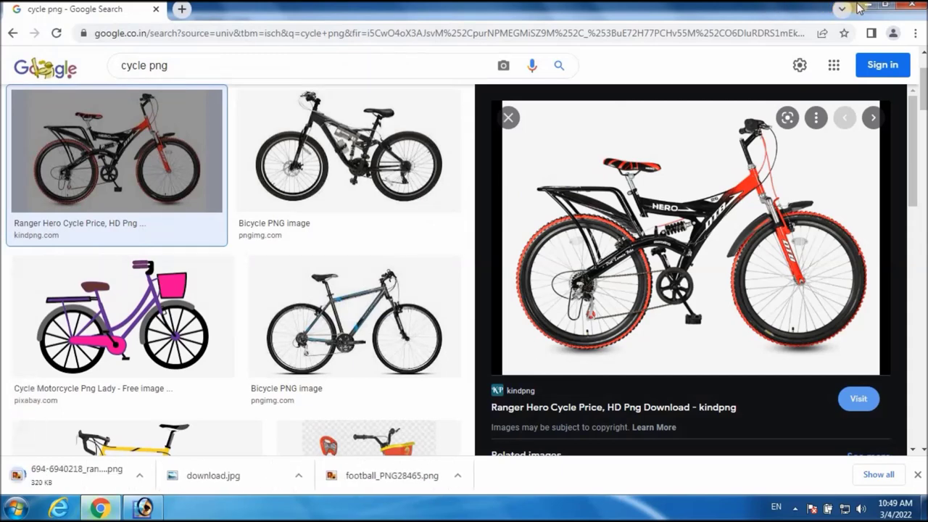
{"action": "left_click", "coordinate": [868, 5]}
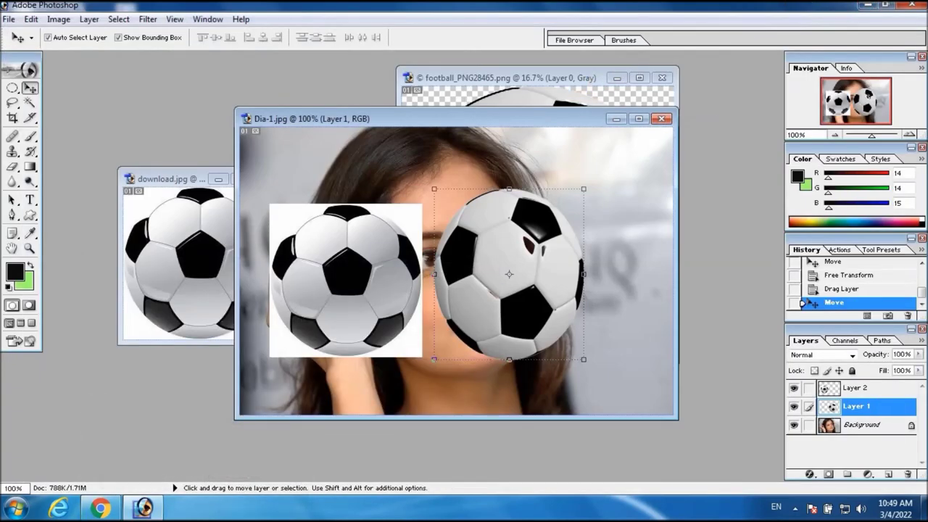
{"action": "left_click", "coordinate": [867, 7]}
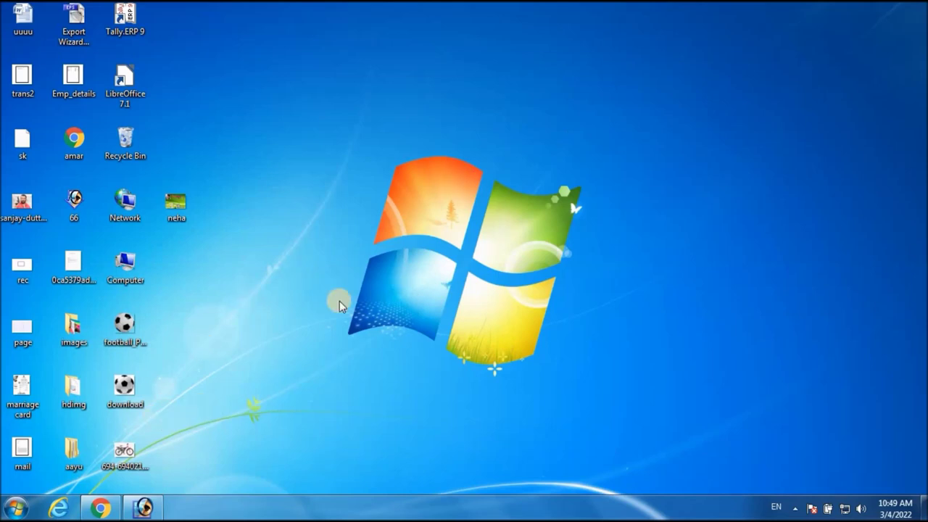
{"action": "left_click", "coordinate": [100, 508]}
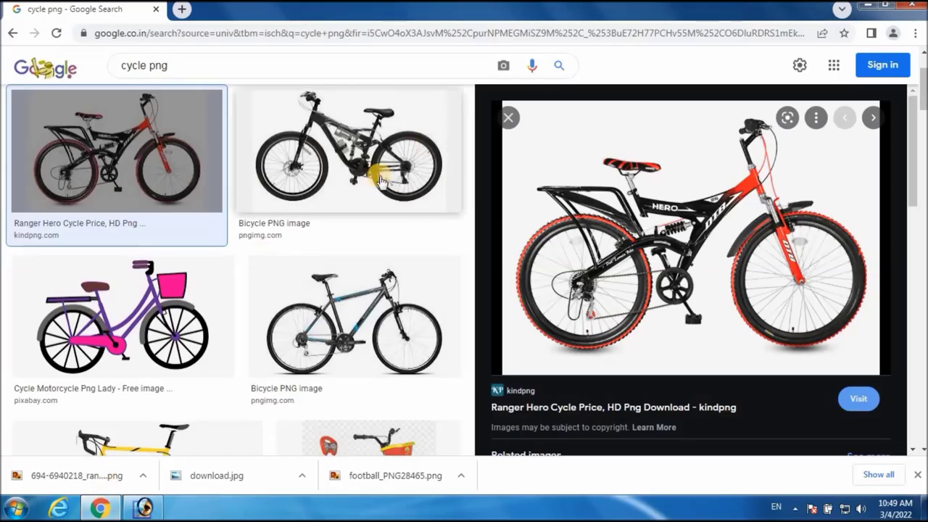